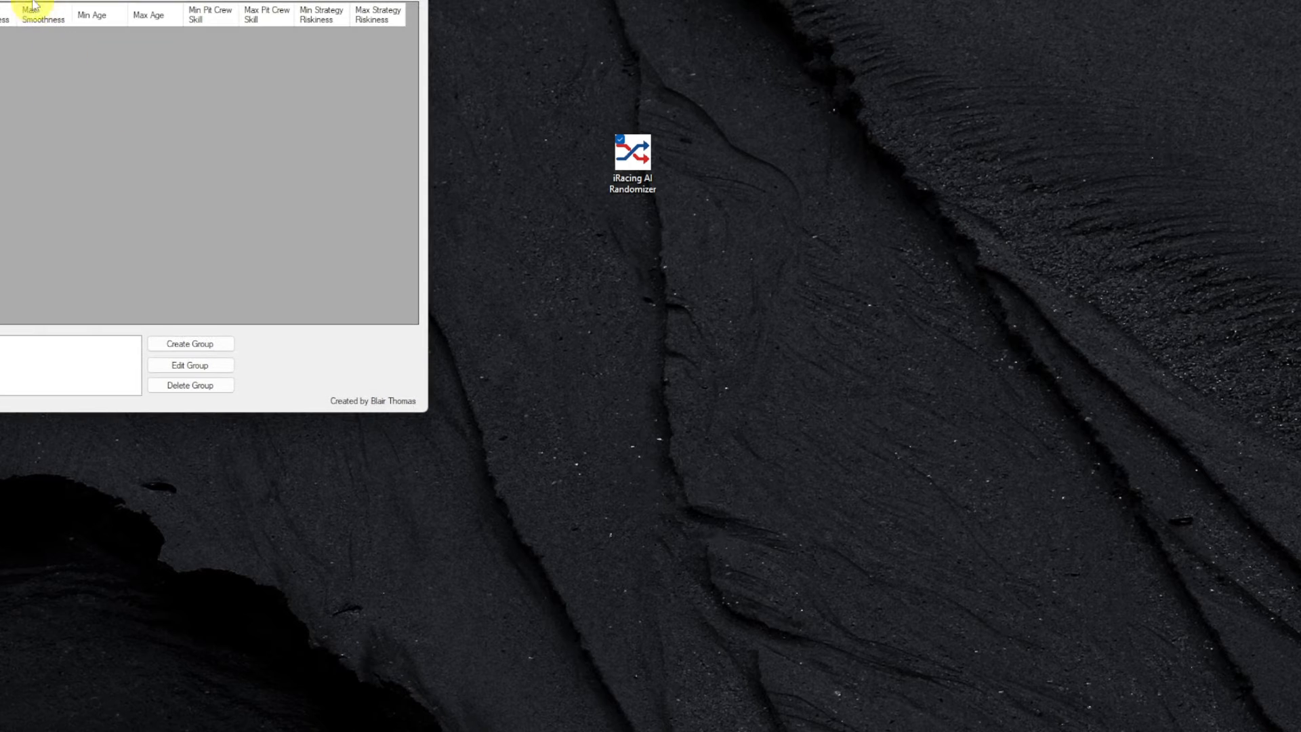
Create a new randomizer from the roster JSON file in the 2024 NASCAR Cup Series folder.
mouse_move(38, 0)
mouse_down()
mouse_move(312, 141)
mouse_move(687, 225)
mouse_move(716, 212)
mouse_up()
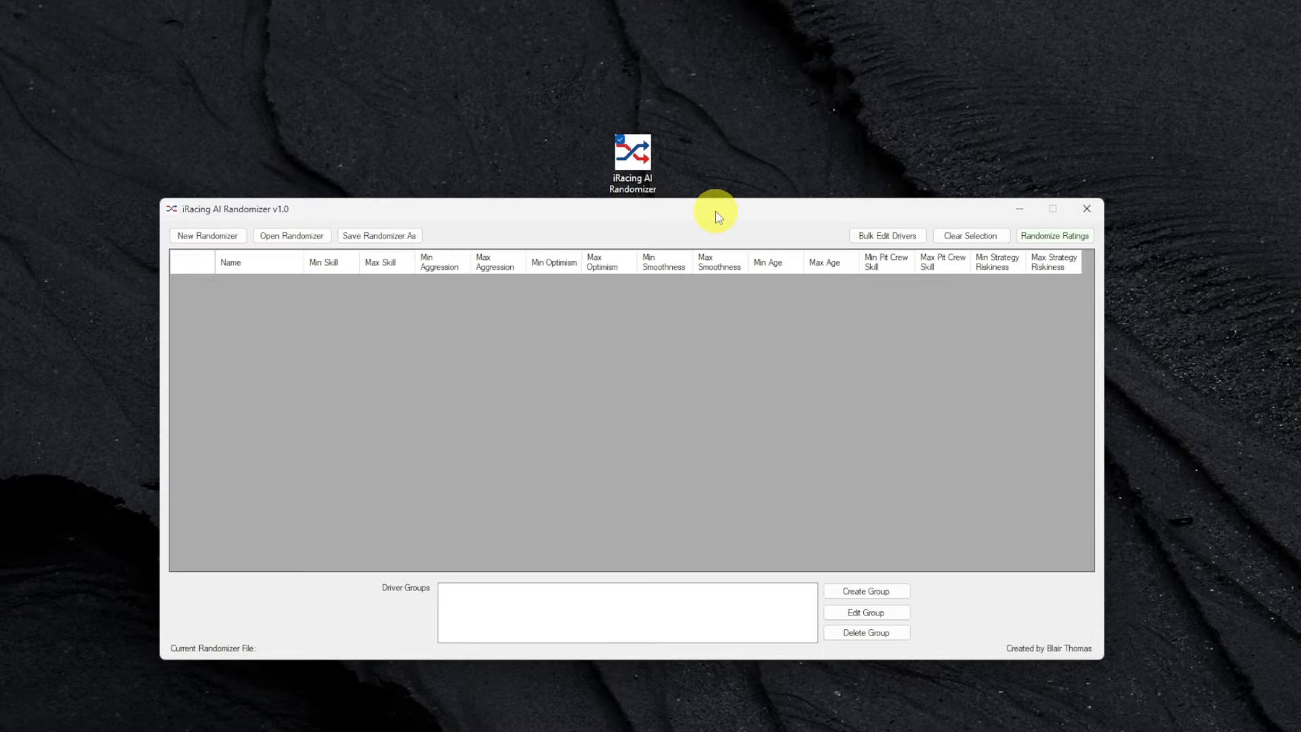
click(201, 238)
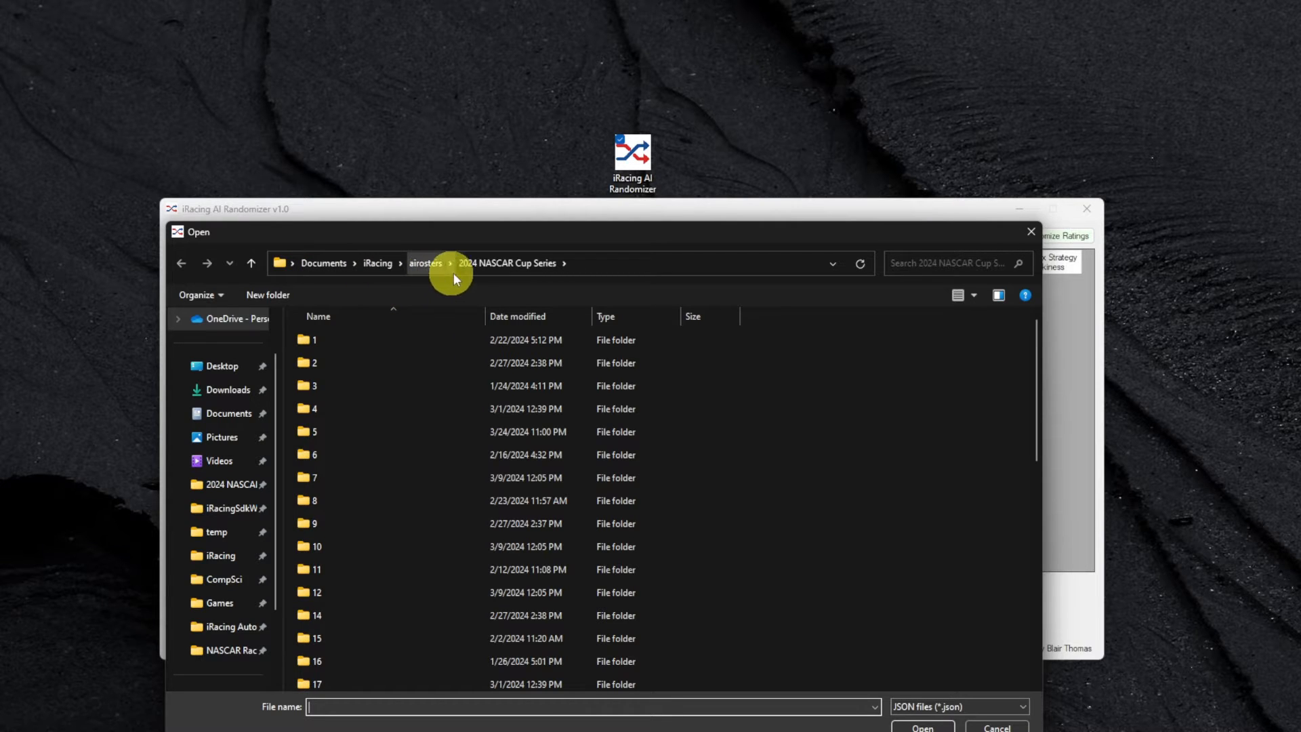
scroll(466, 407, down, 6)
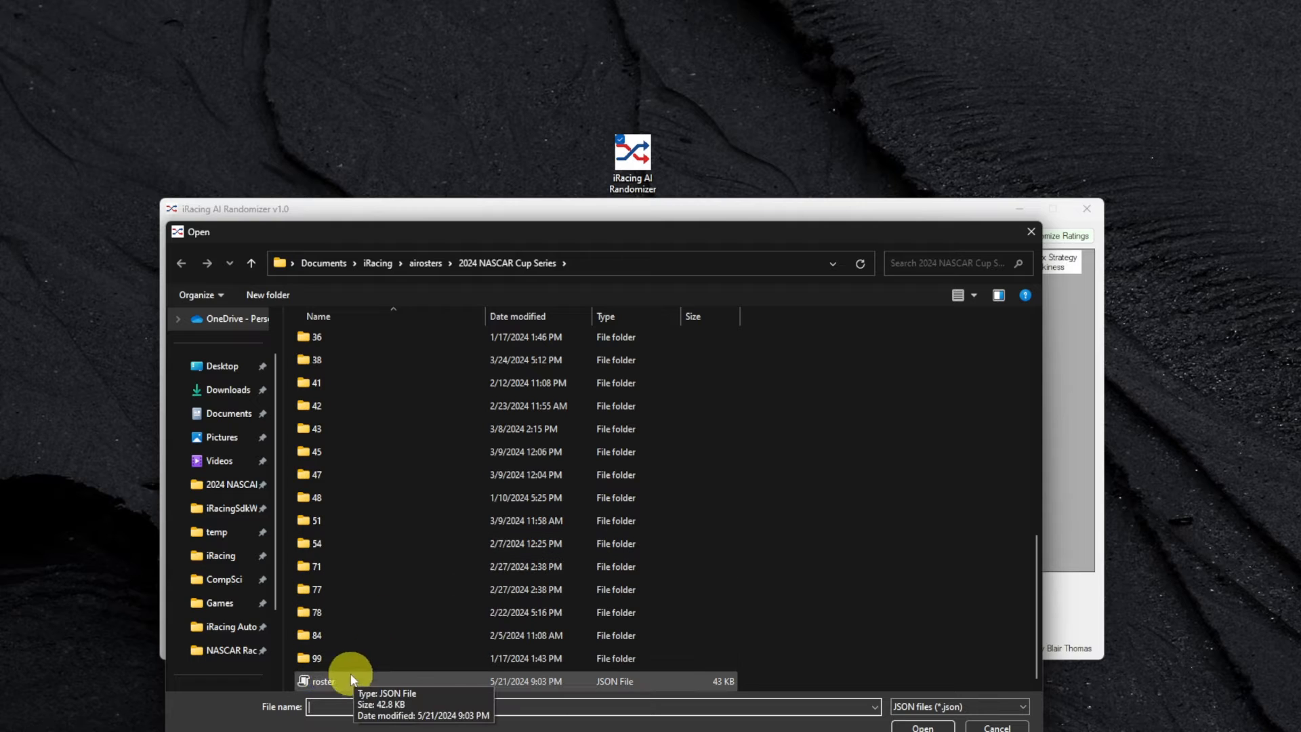
double_click(332, 679)
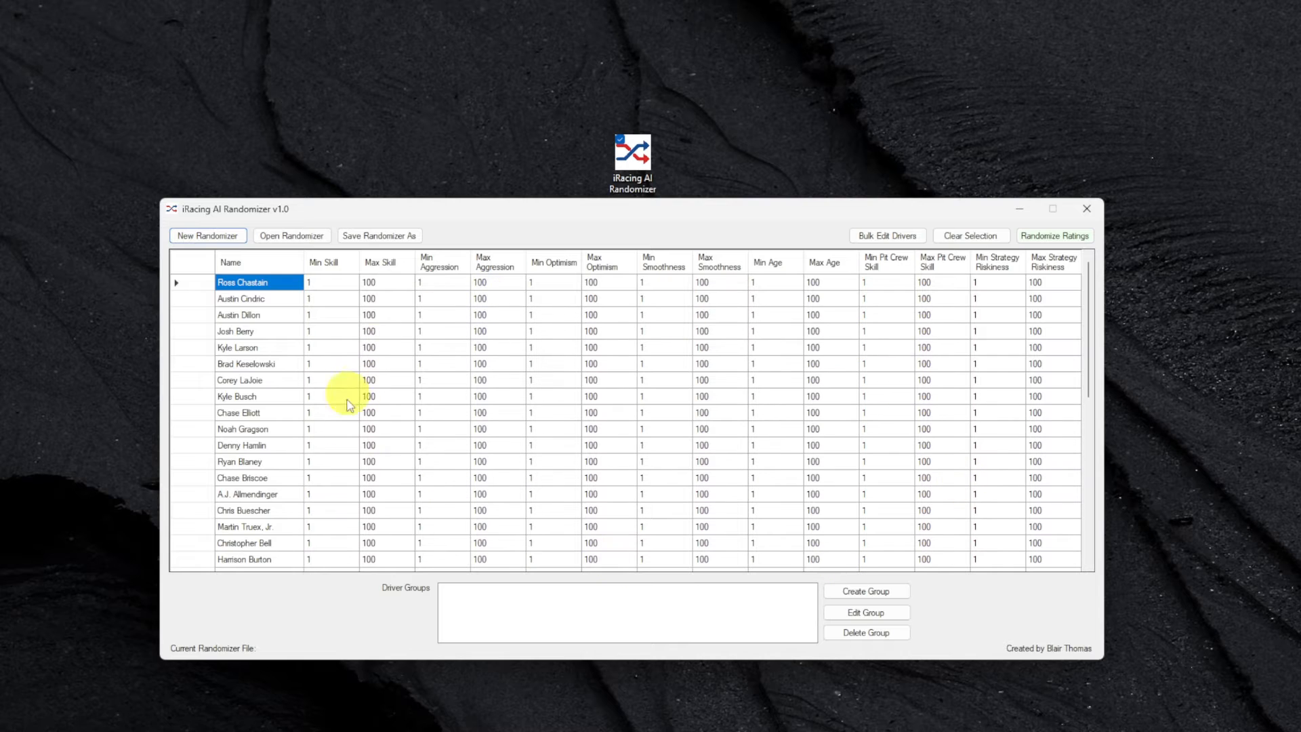
Set Ross Chastain's minimum skill to 86, minimum aggression to 89 and maximum aggression to 95.
click(318, 283)
text(86)
key(Return)
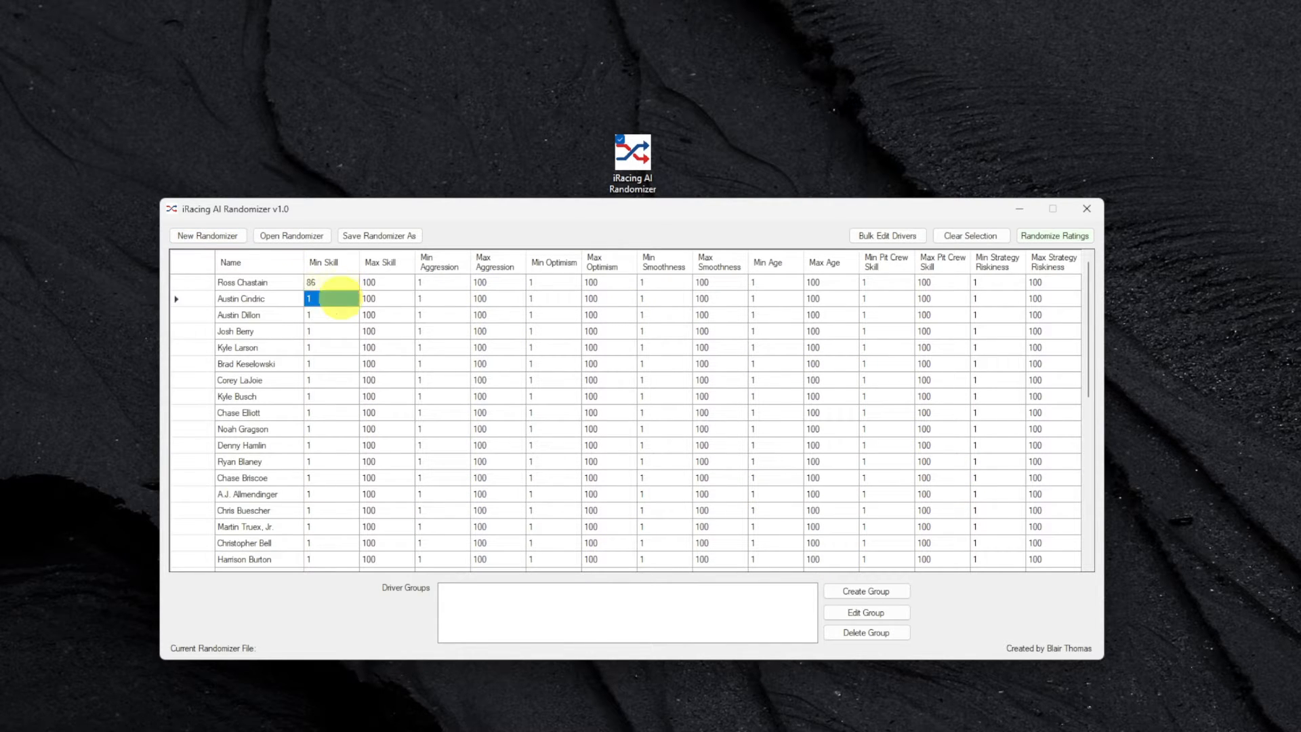
click(455, 283)
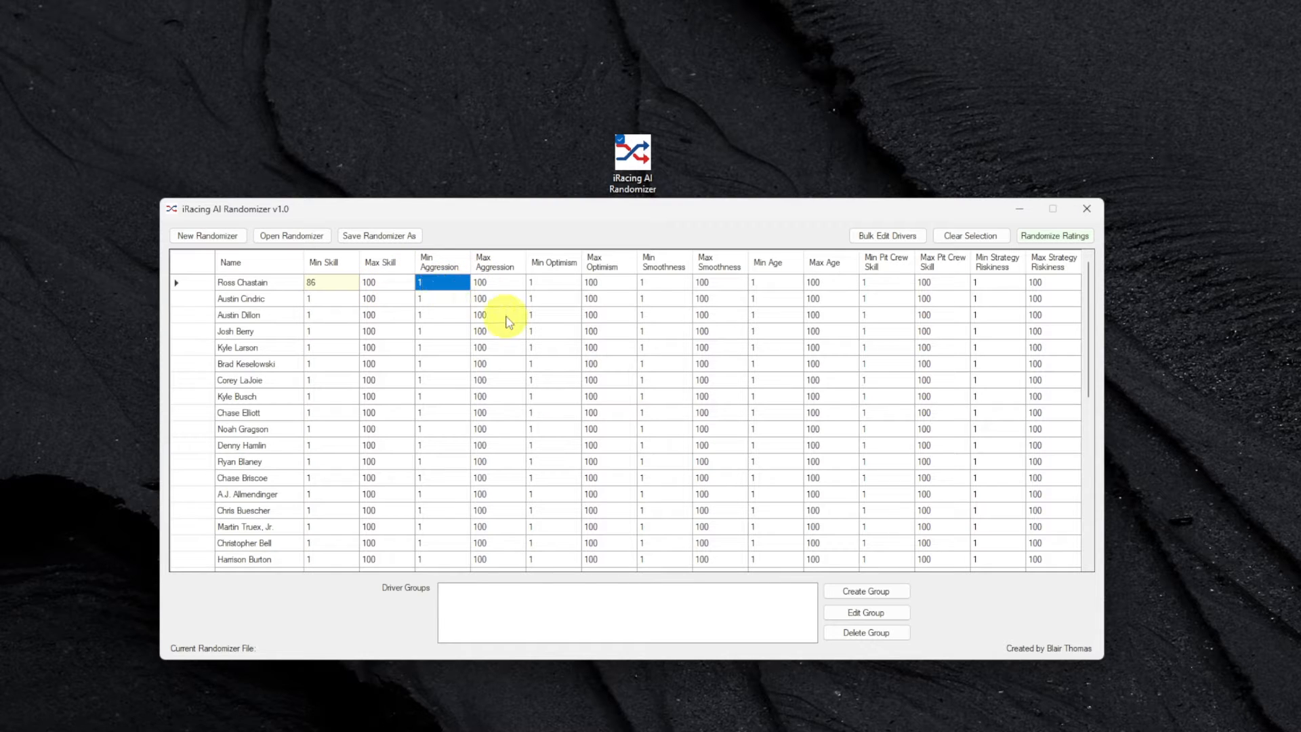
text(89)
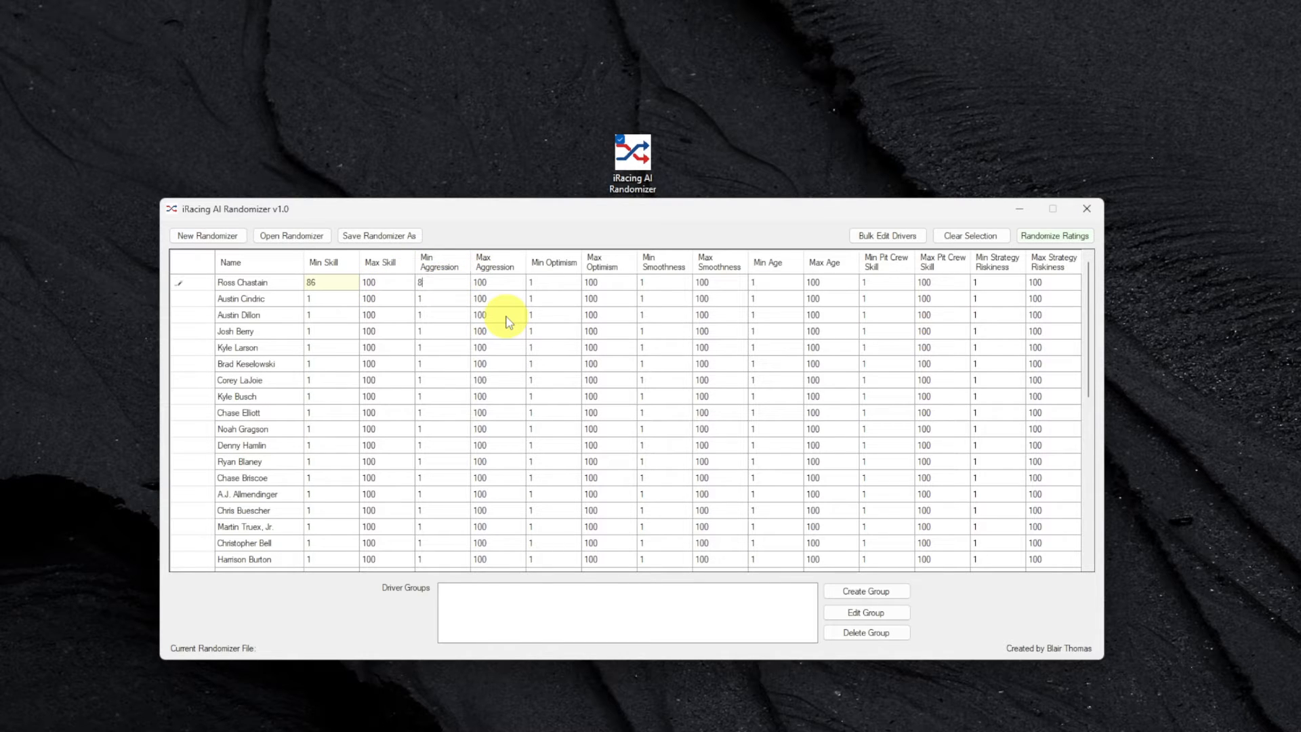
click(498, 284)
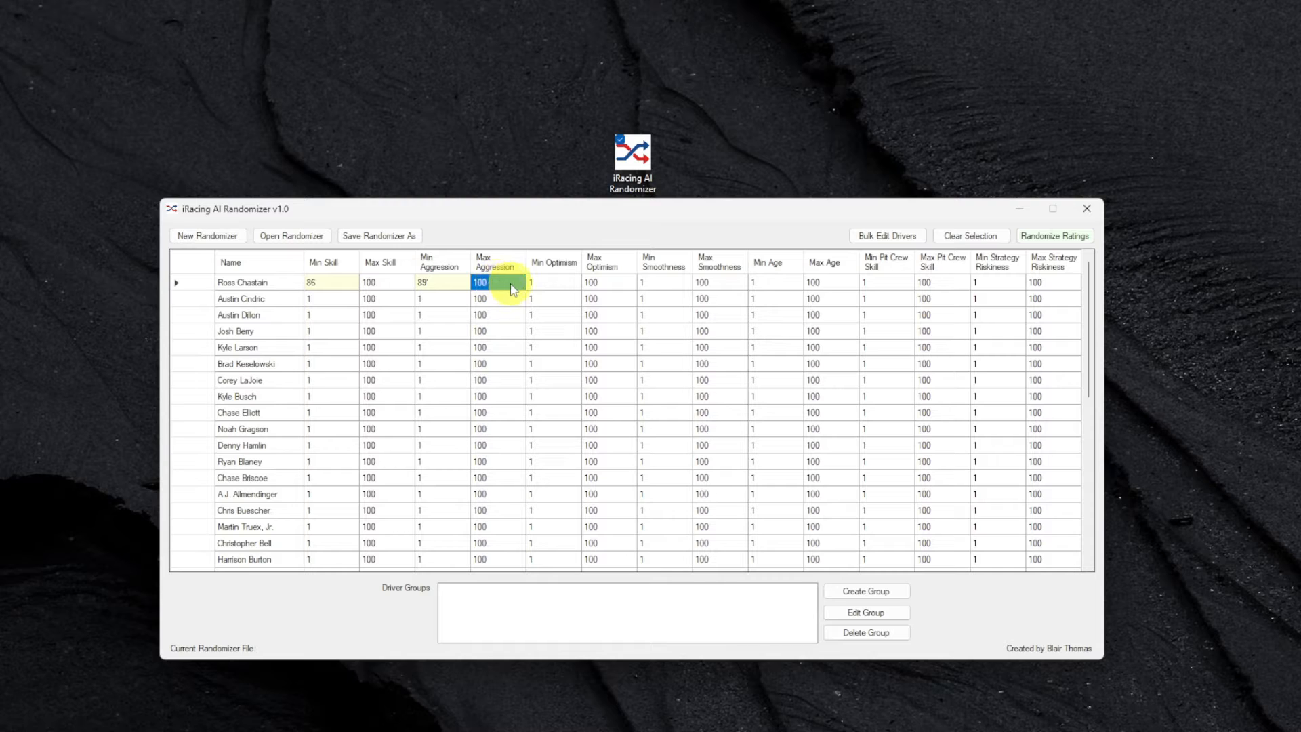
text(95)
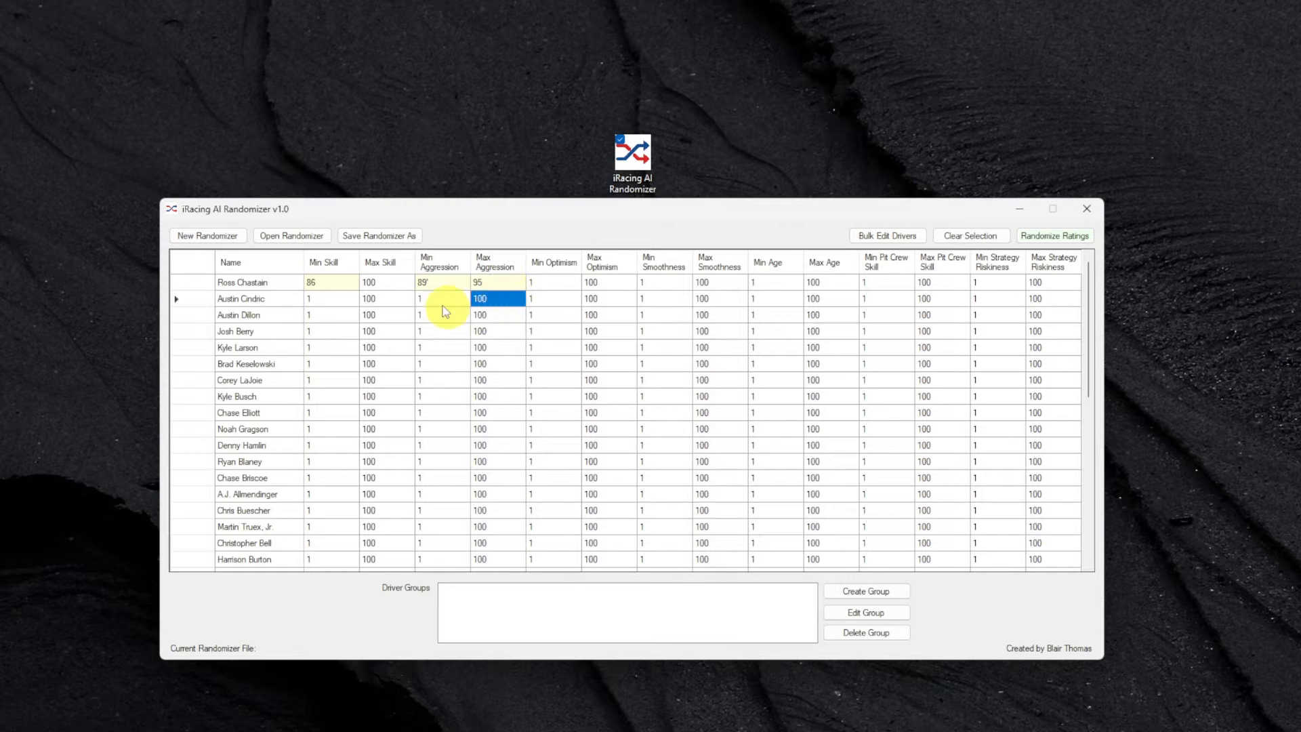
click(444, 347)
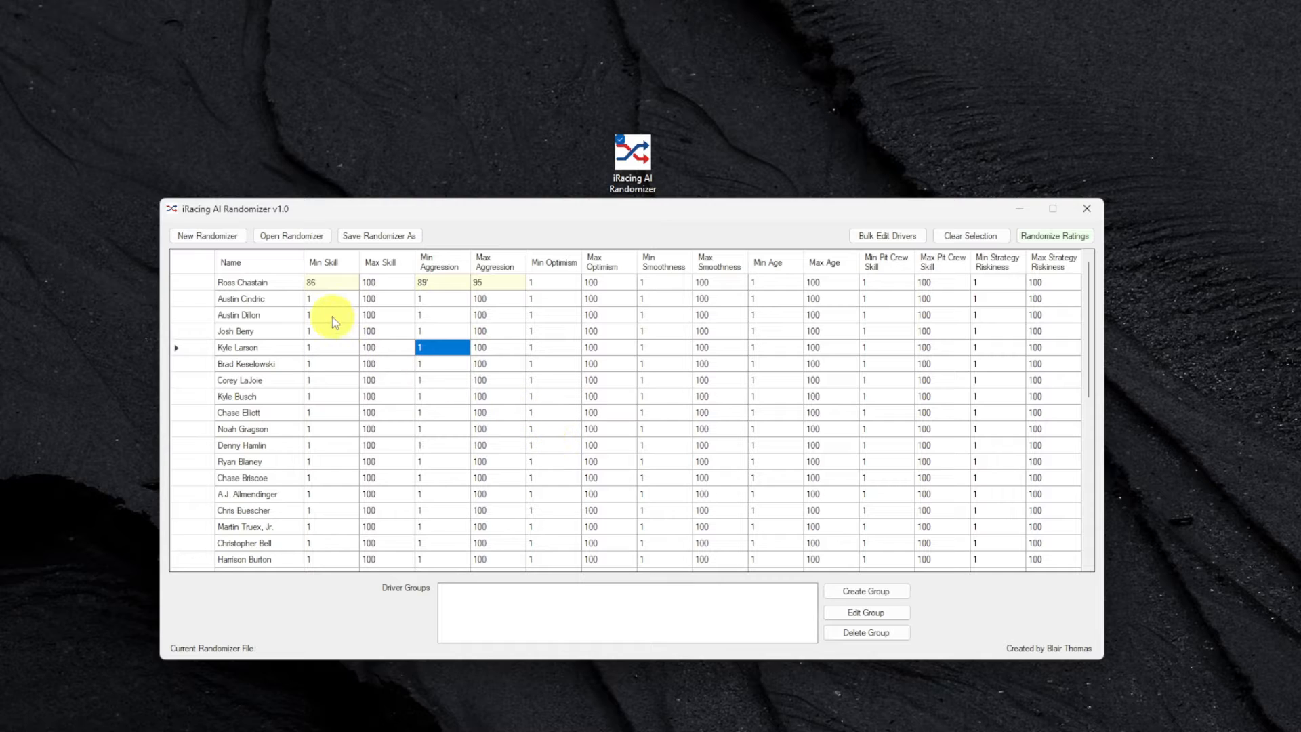
Open bulk editing for Ross Chastain, Kyle Larson, Denny Hamlin and Martin Truex, Jr.
click(206, 284)
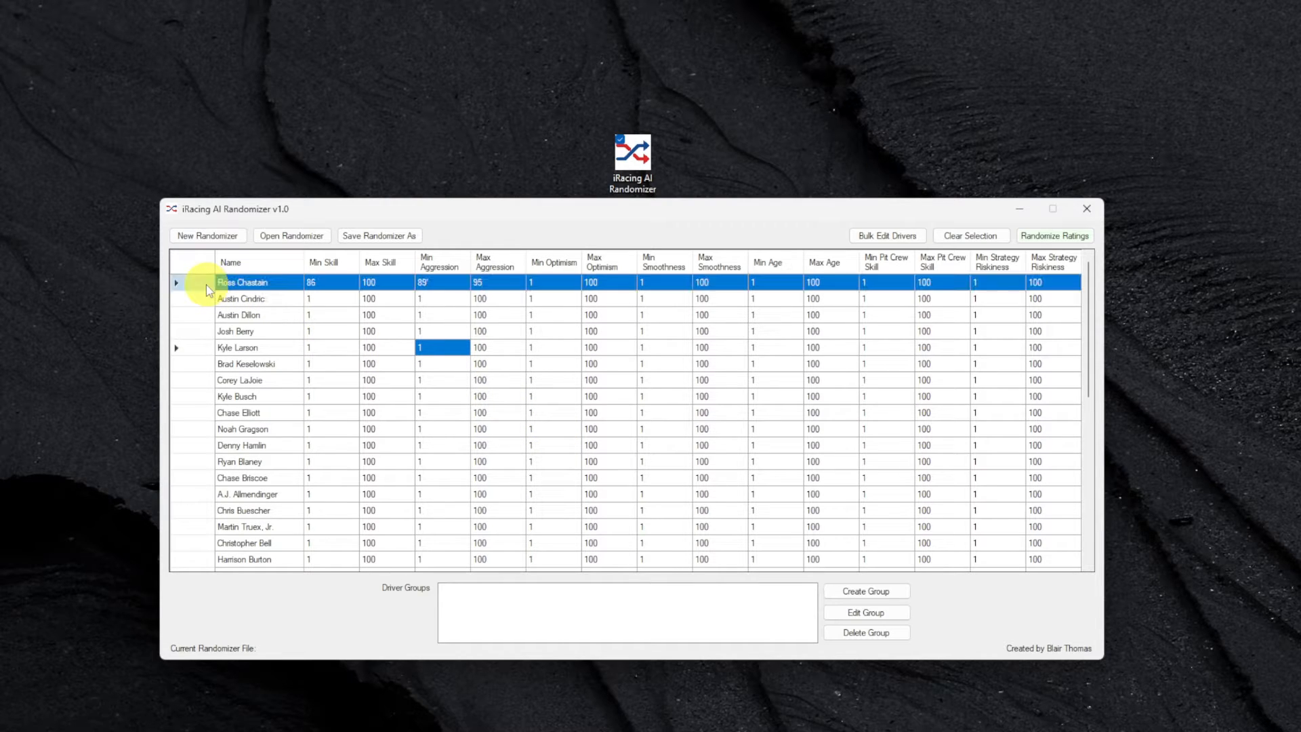
ctrl+click(196, 347)
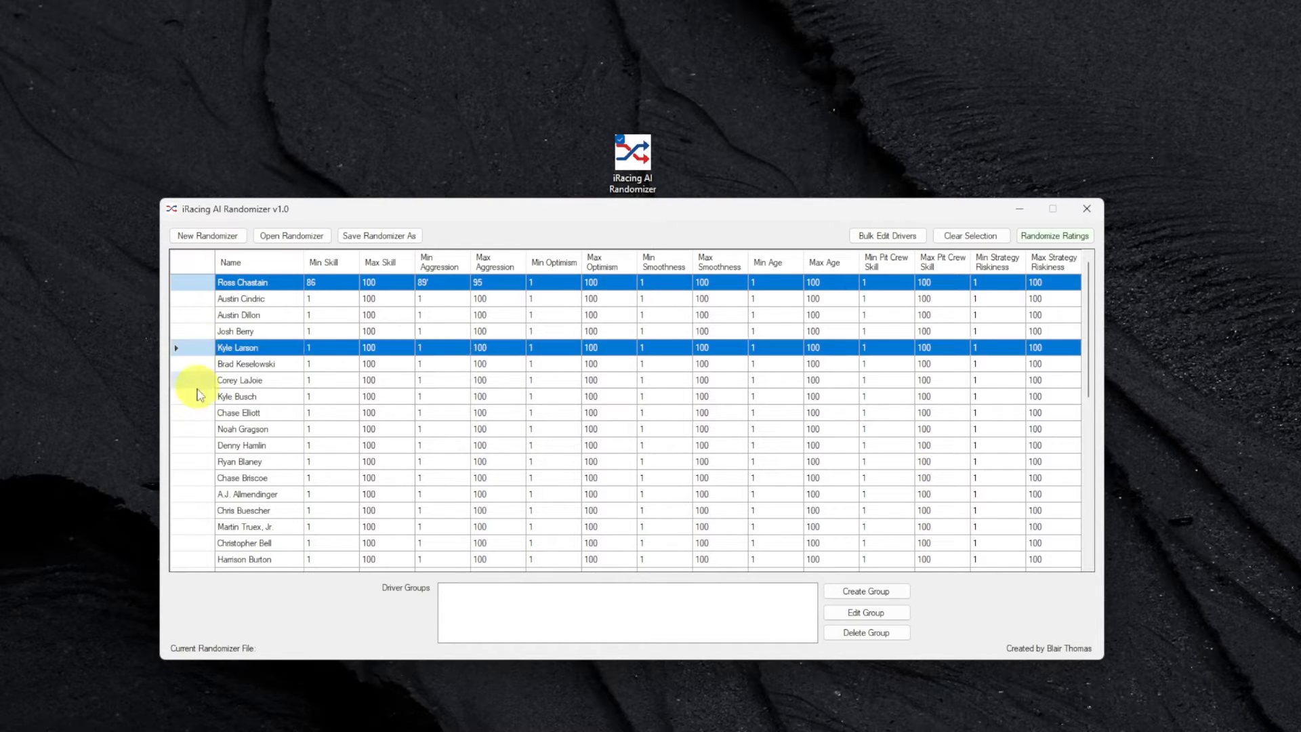
ctrl+click(195, 445)
ctrl+click(196, 527)
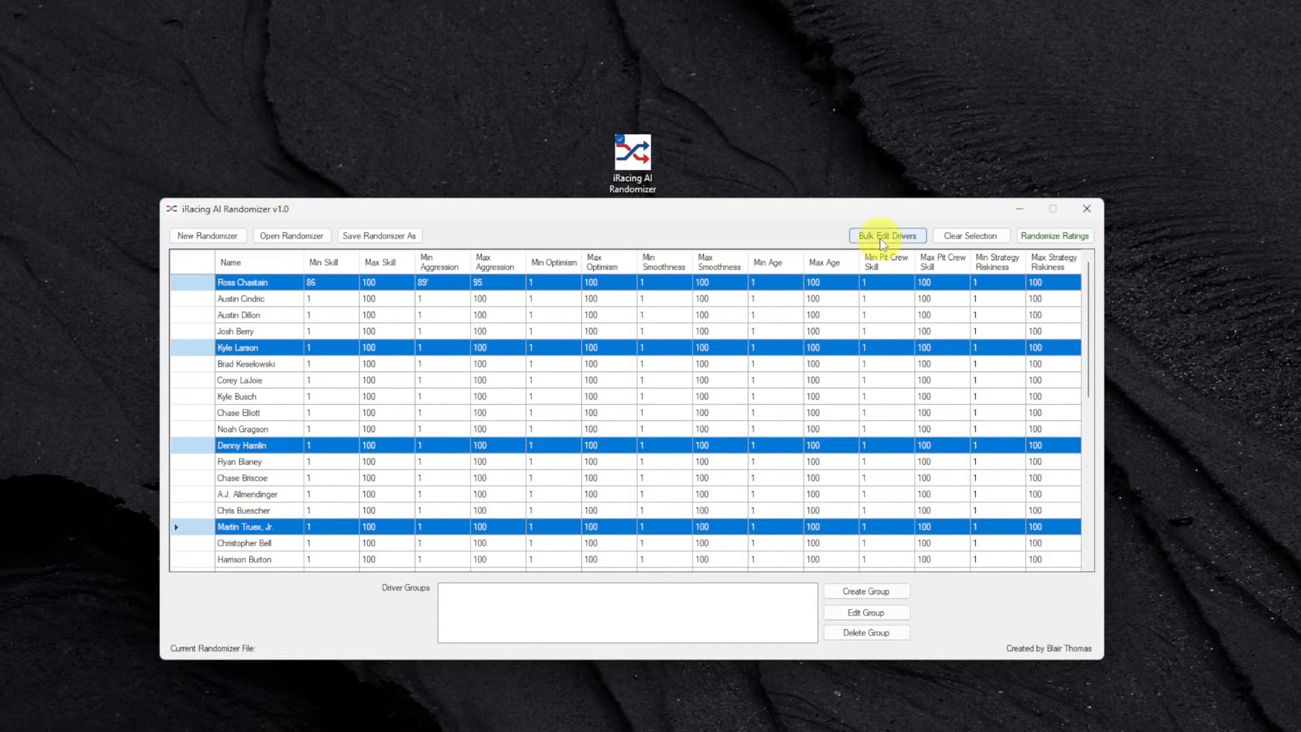
click(883, 239)
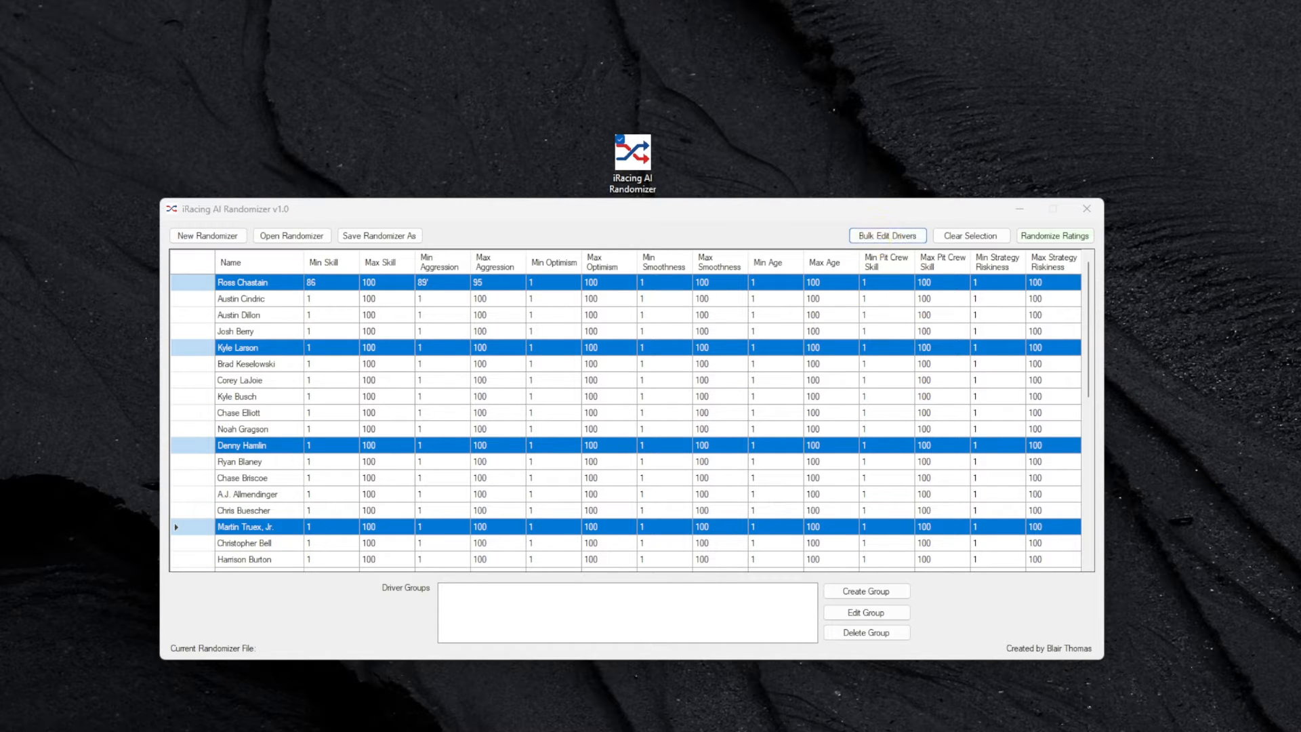
drag(0, 102, 570, 228)
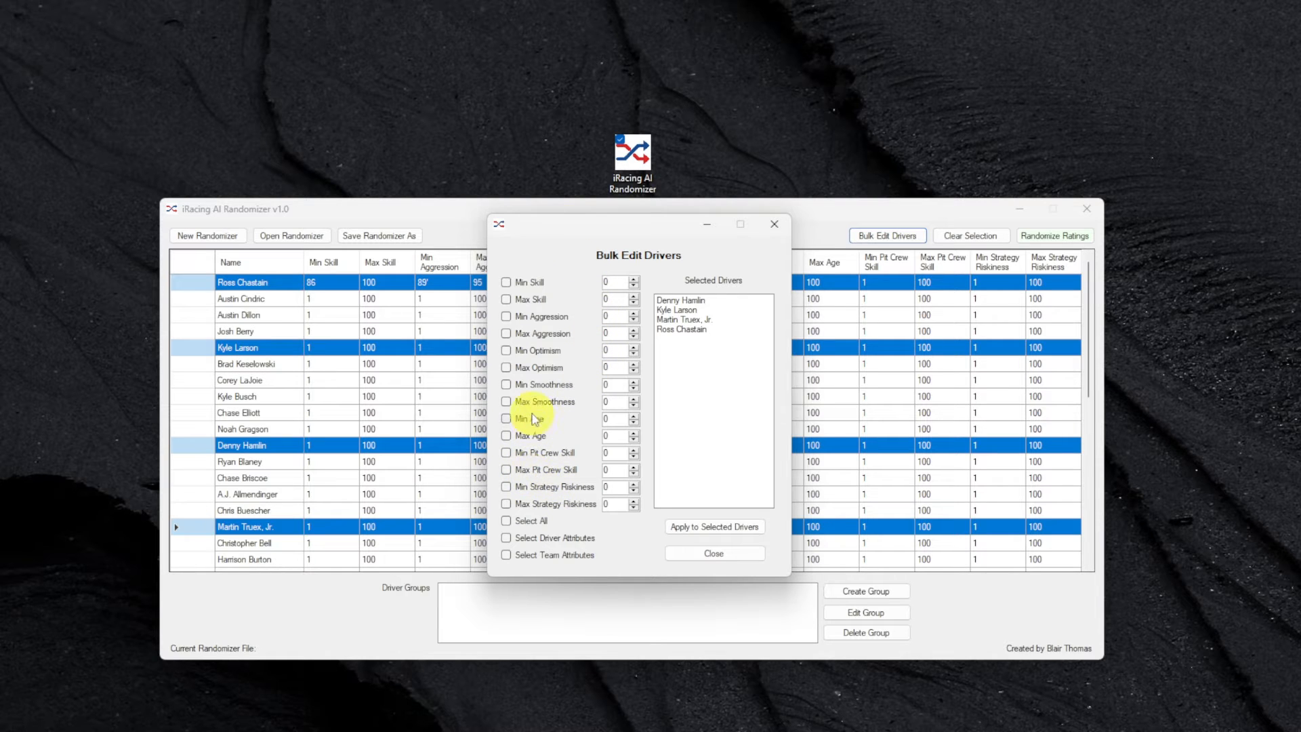
Apply a minimum optimism of 45 and a maximum optimism of 88 to the selected drivers and close the bulk editor.
click(539, 351)
click(539, 368)
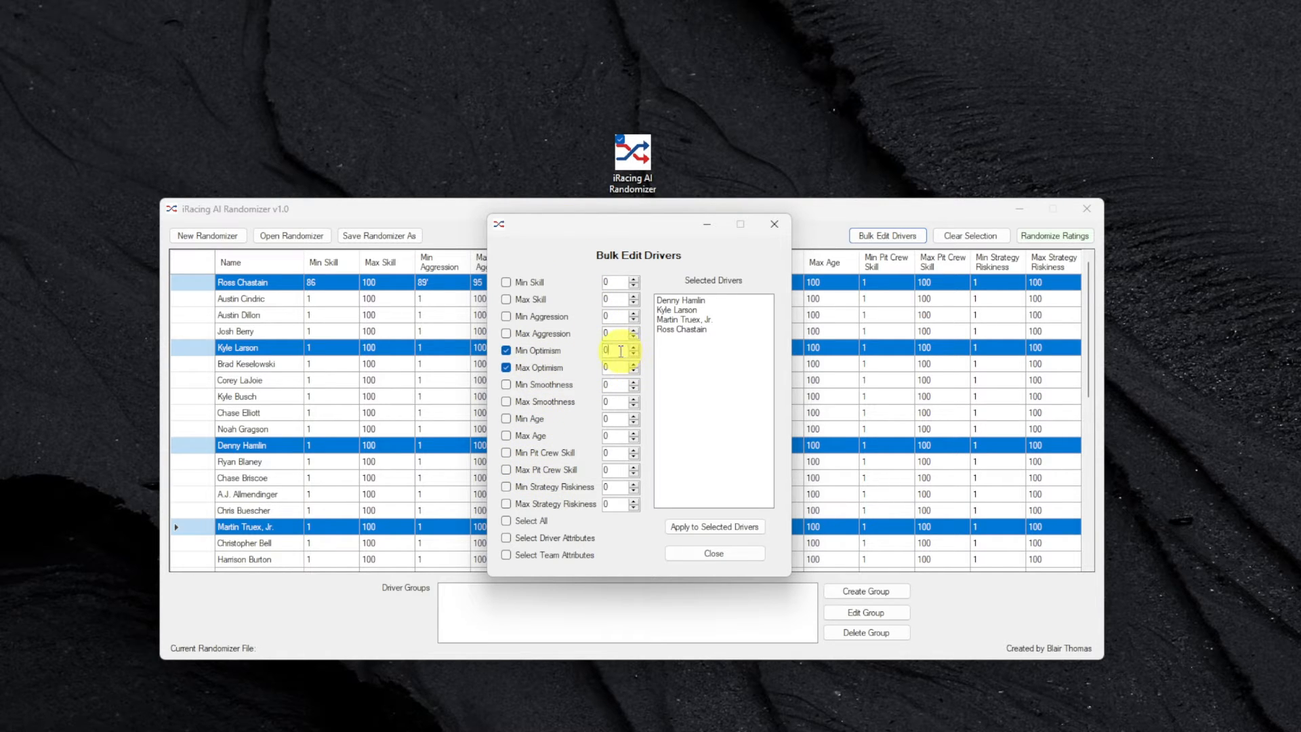
drag(618, 351, 590, 351)
text(45)
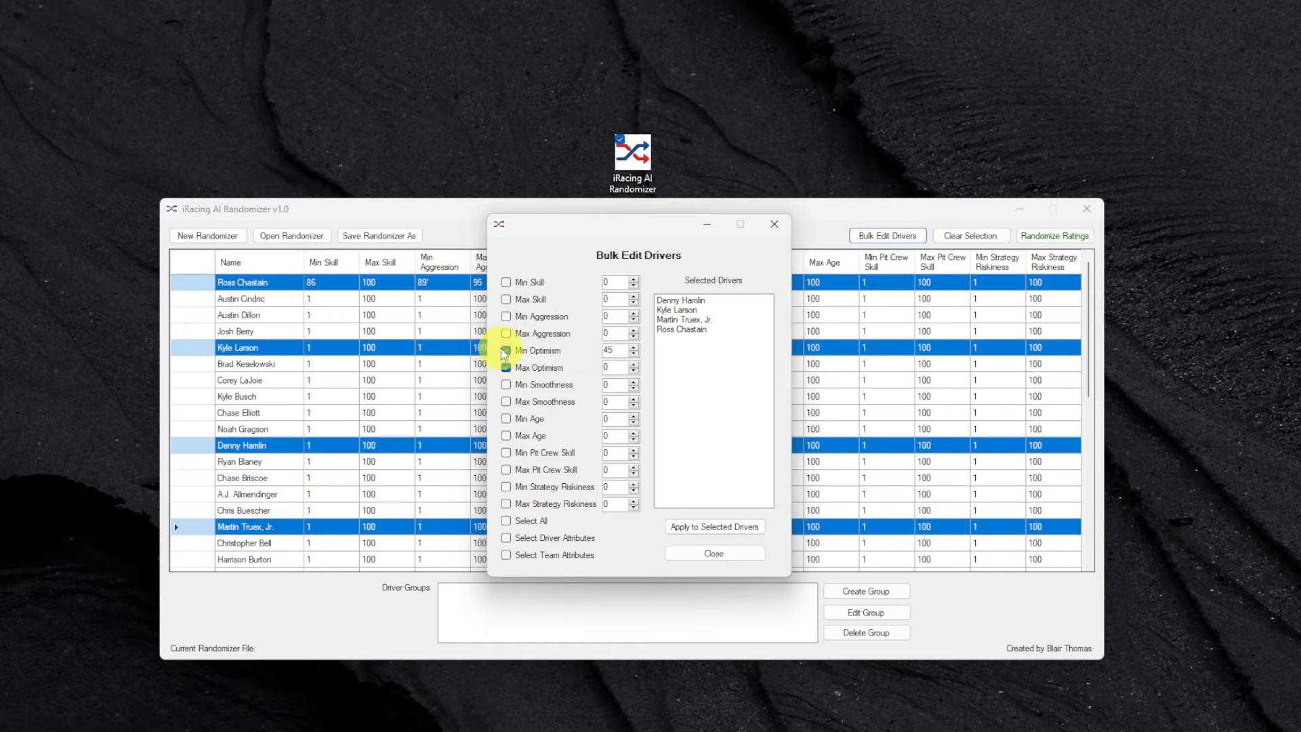
key(Tab)
text(88)
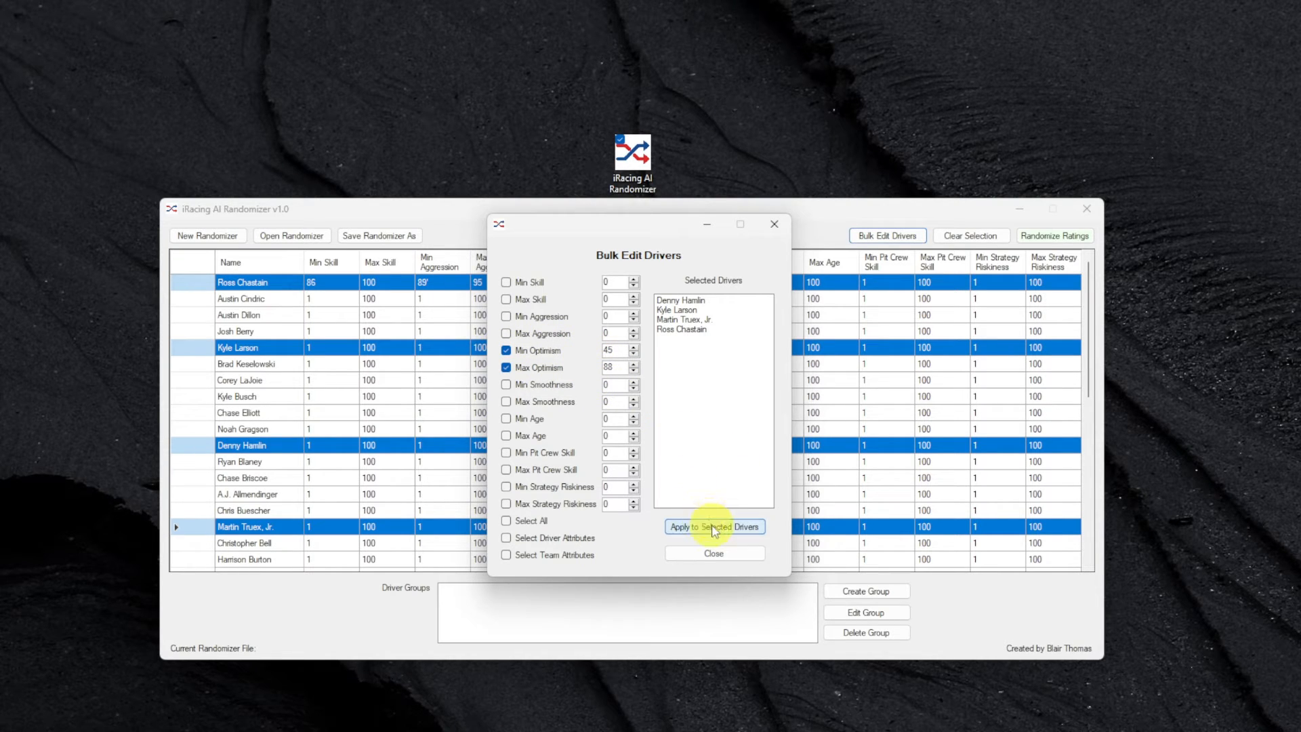
click(713, 529)
click(717, 552)
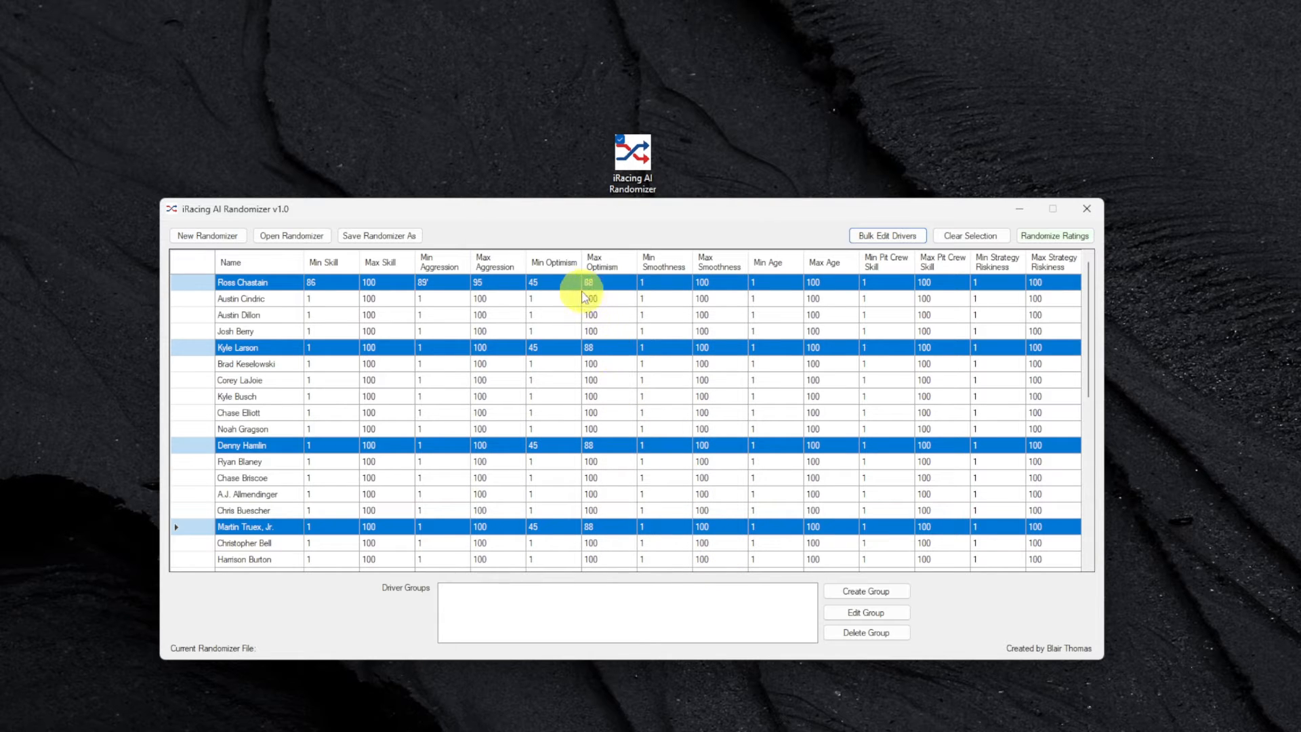
Check the minimum and maximum optimism values of the bulk-edited drivers in the table.
click(567, 315)
click(556, 281)
click(571, 349)
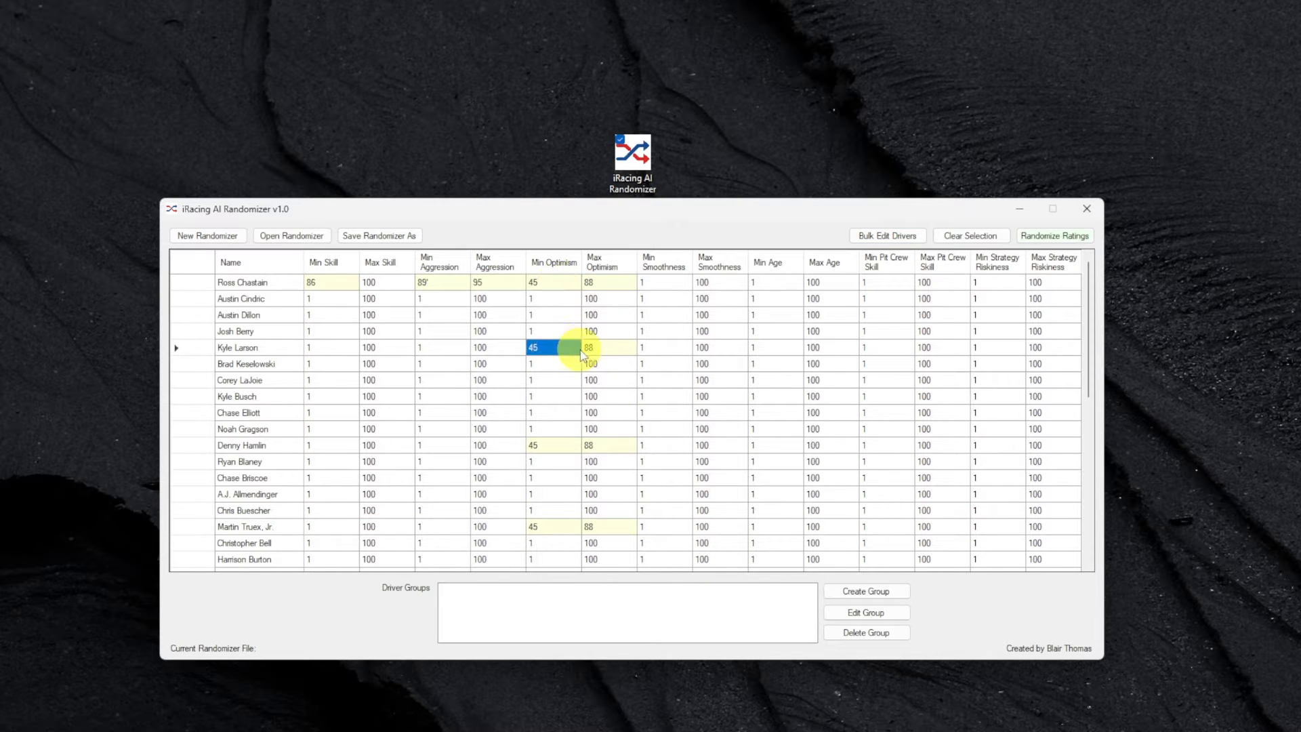
click(601, 350)
click(558, 448)
click(593, 434)
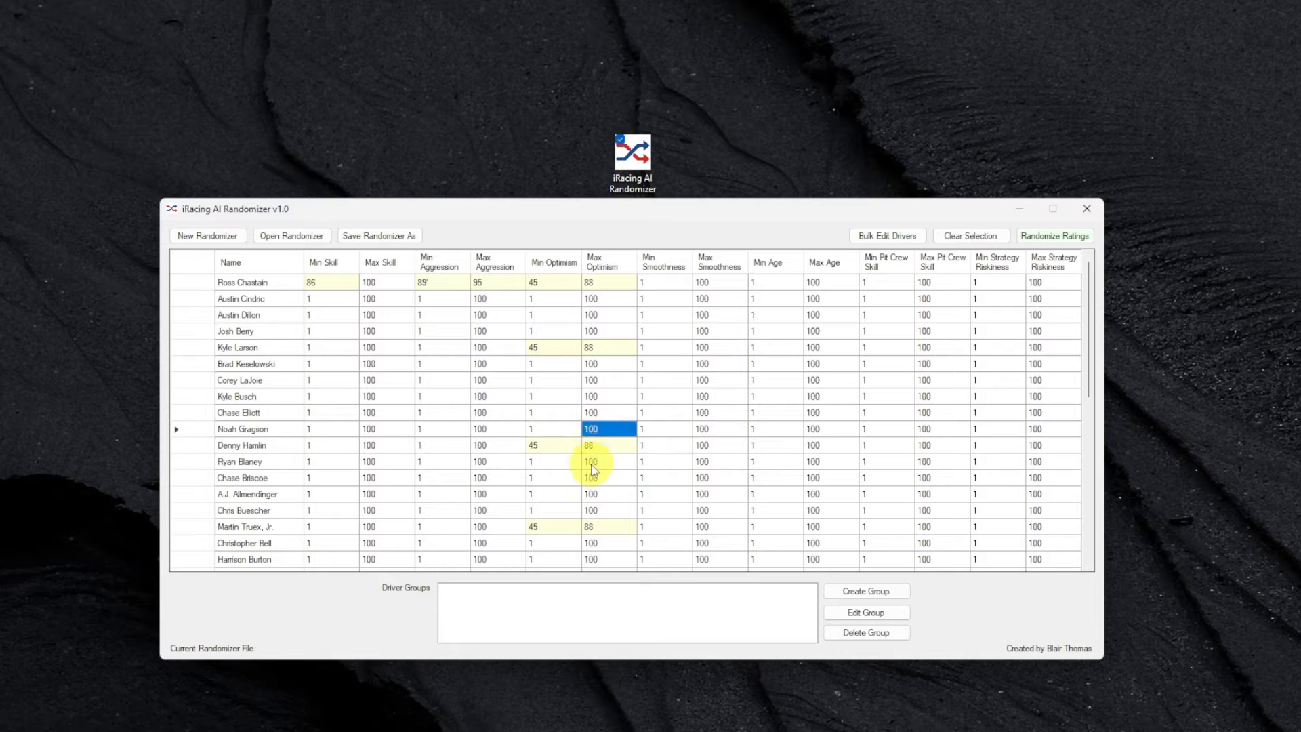
click(592, 494)
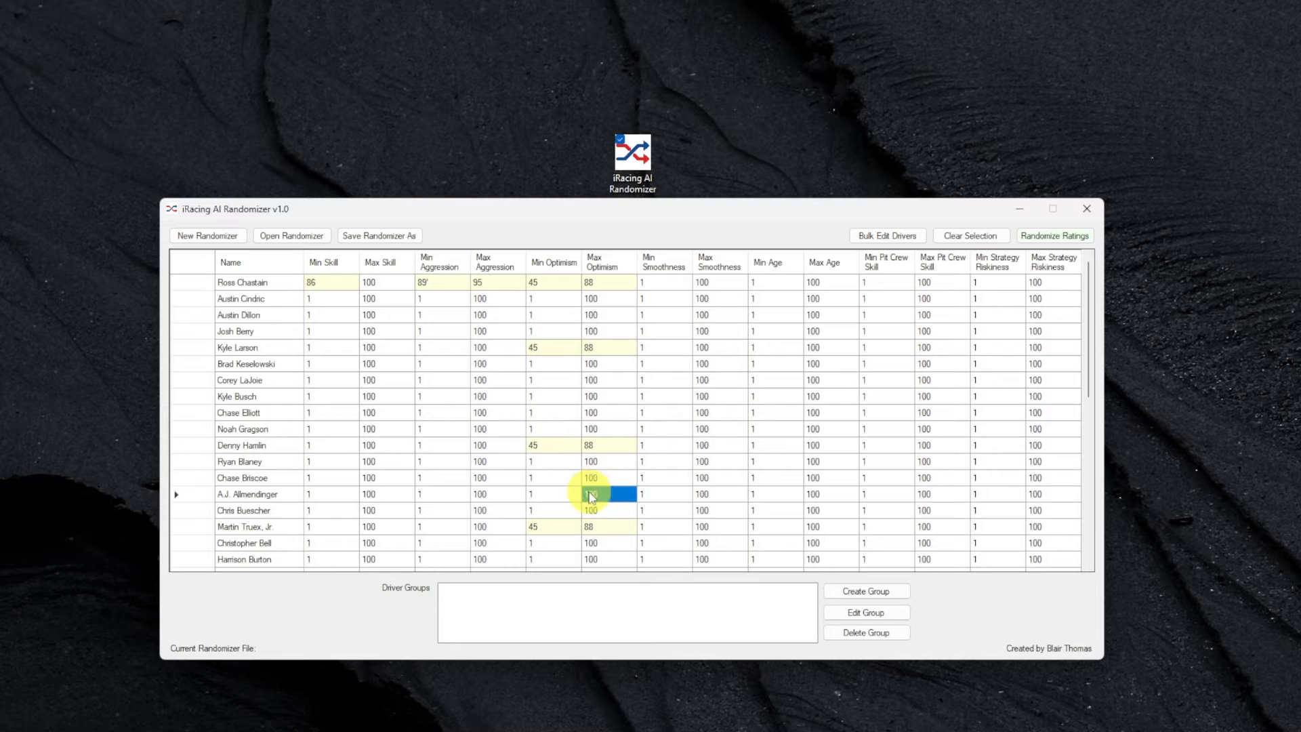
click(366, 478)
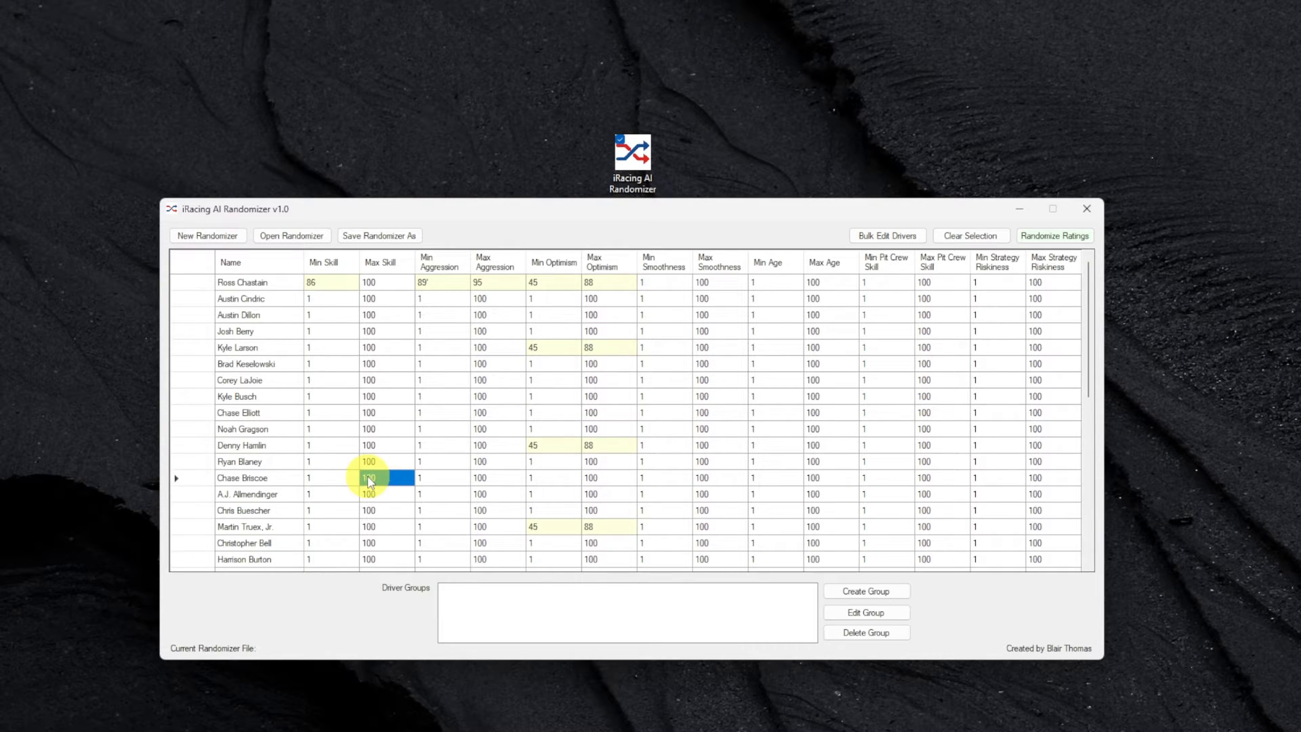
Create a driver group named Hendrick from Kyle Larson, Chase Elliott and William Byron.
click(205, 348)
ctrl+click(202, 413)
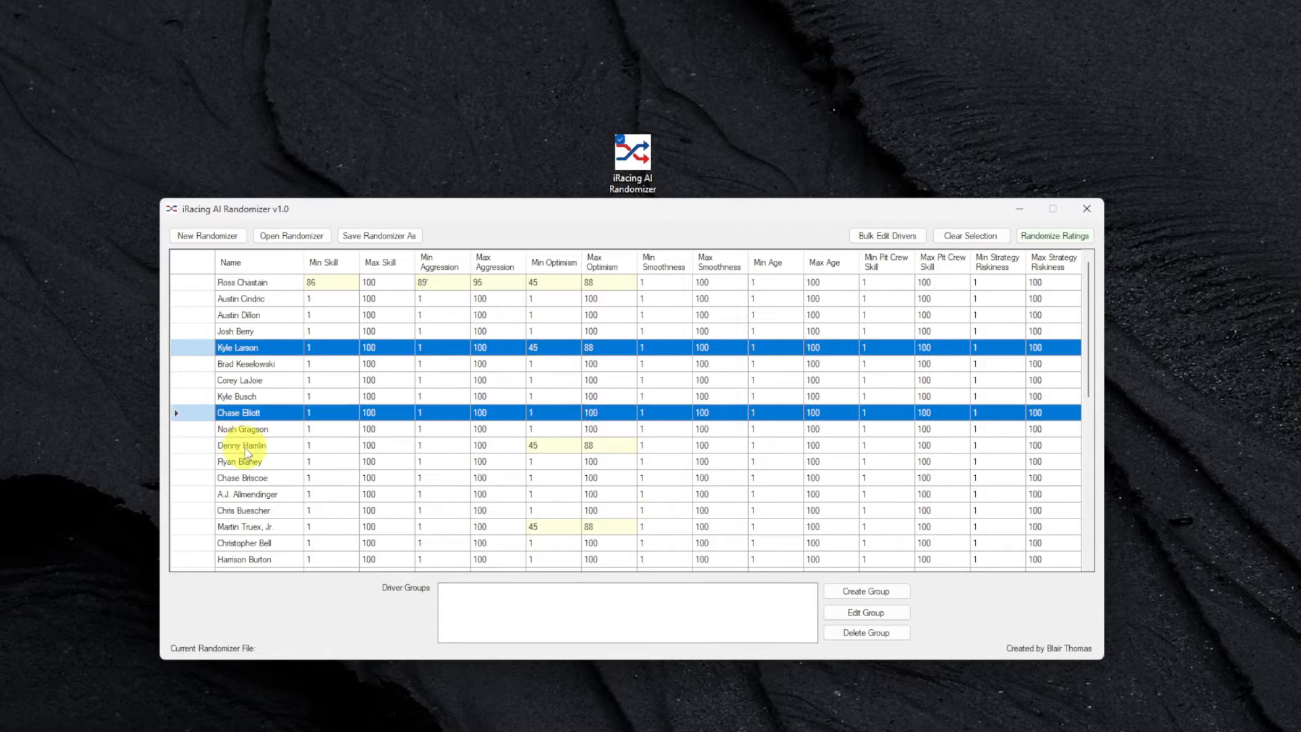
scroll(203, 461, down, 2)
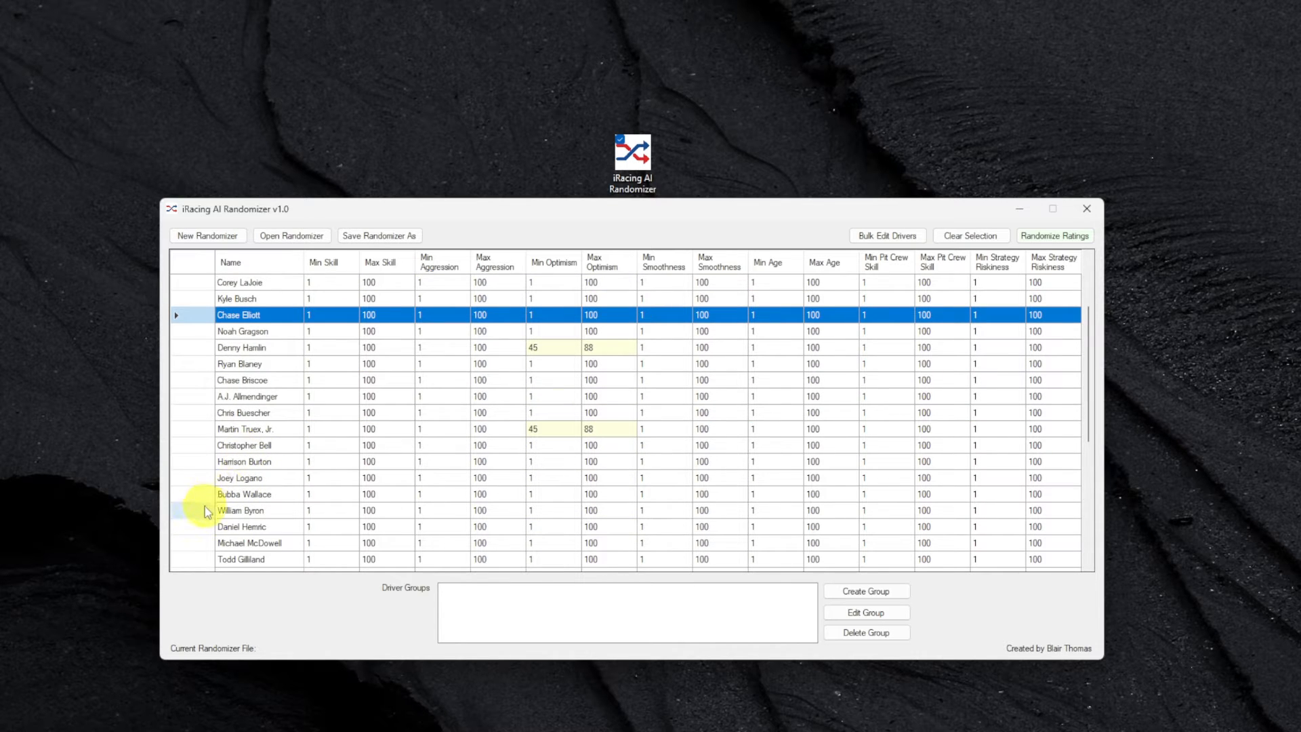
ctrl+click(204, 508)
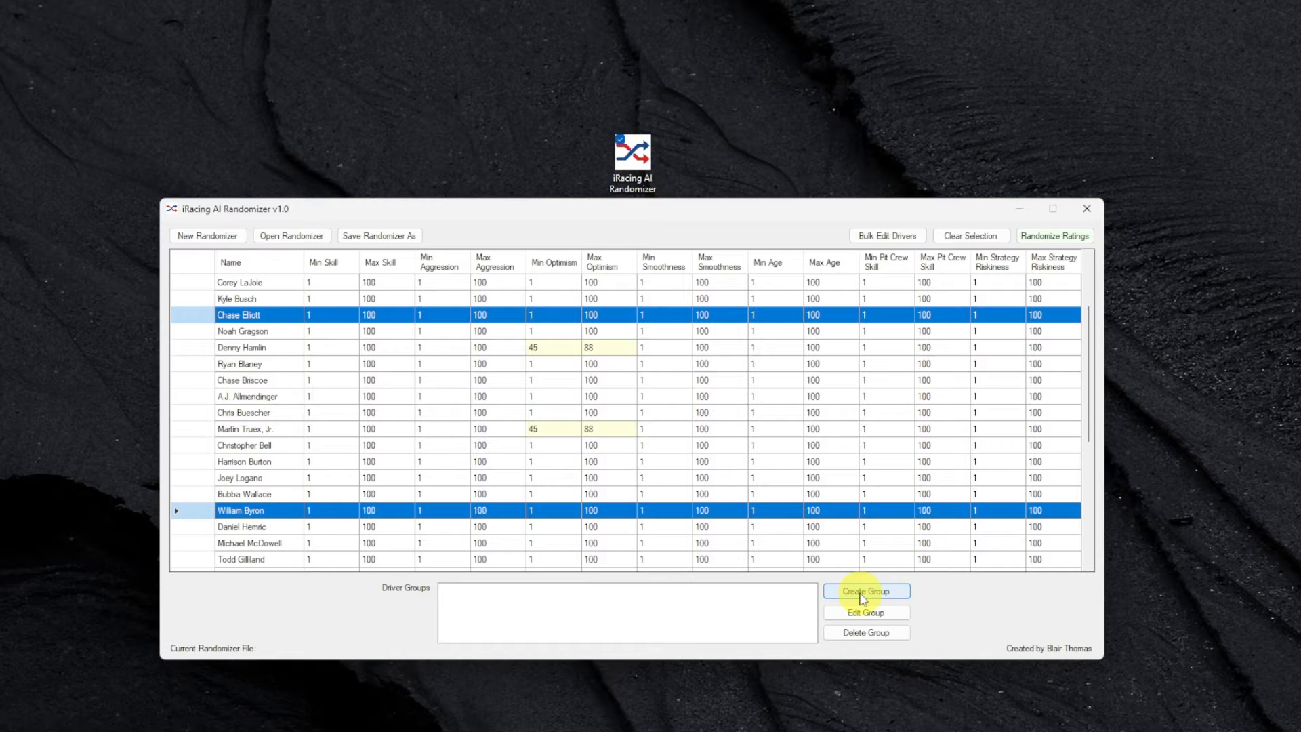
click(862, 594)
text(Hendrick)
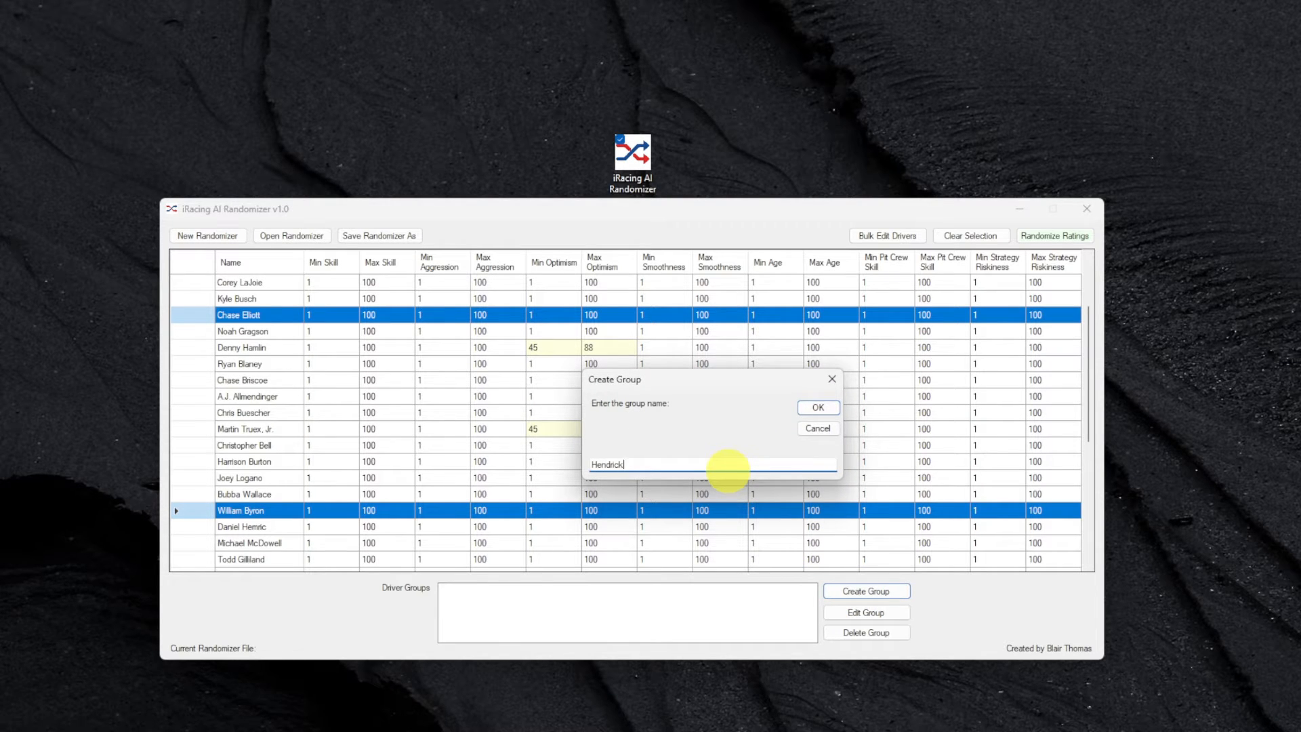
key(Return)
Clear the driver selection and select the Hendrick group to check which drivers it contains.
click(383, 461)
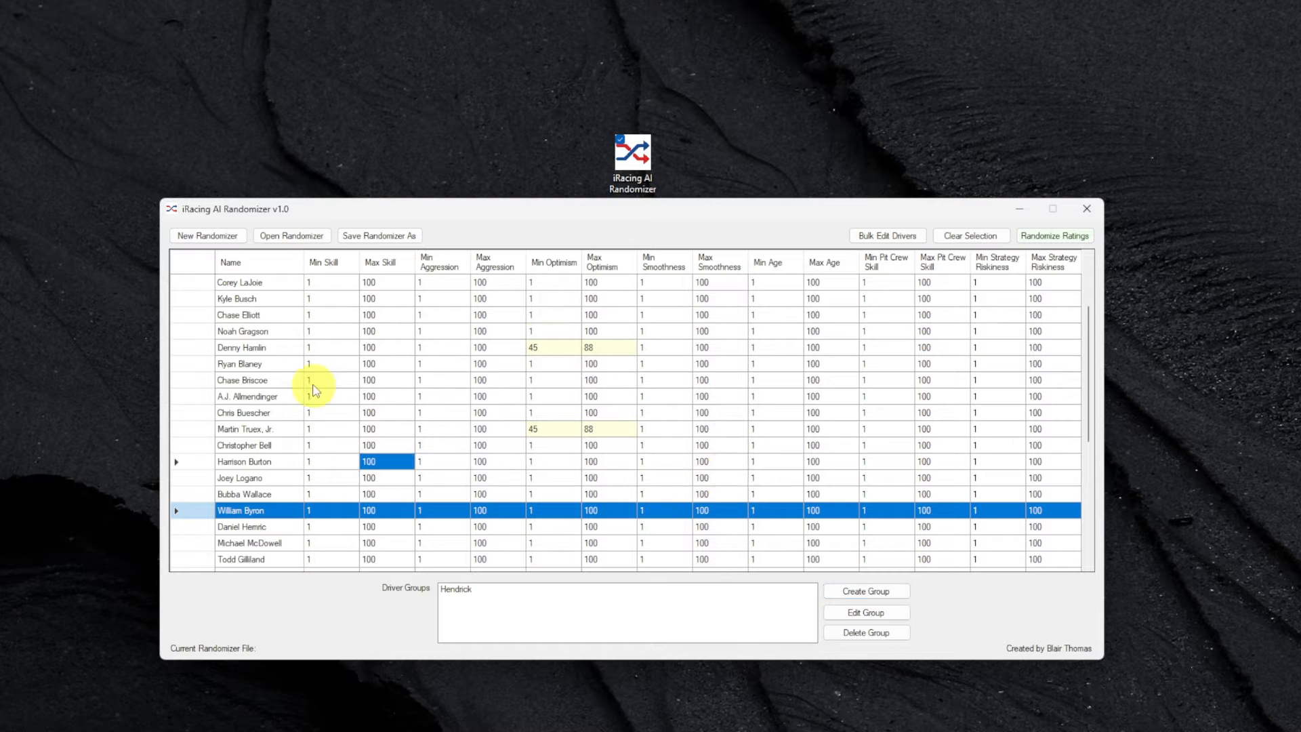
click(278, 366)
scroll(282, 405, up, 2)
click(478, 589)
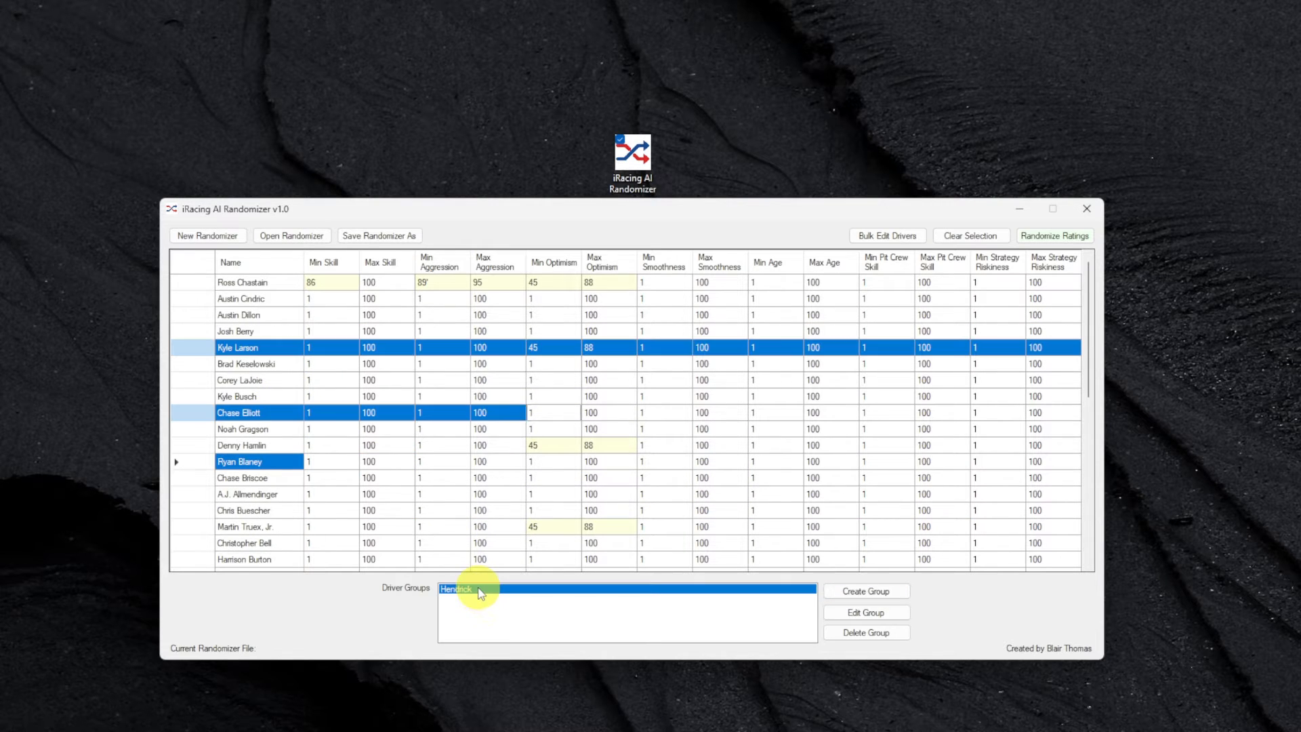
scroll(466, 523, down, 1)
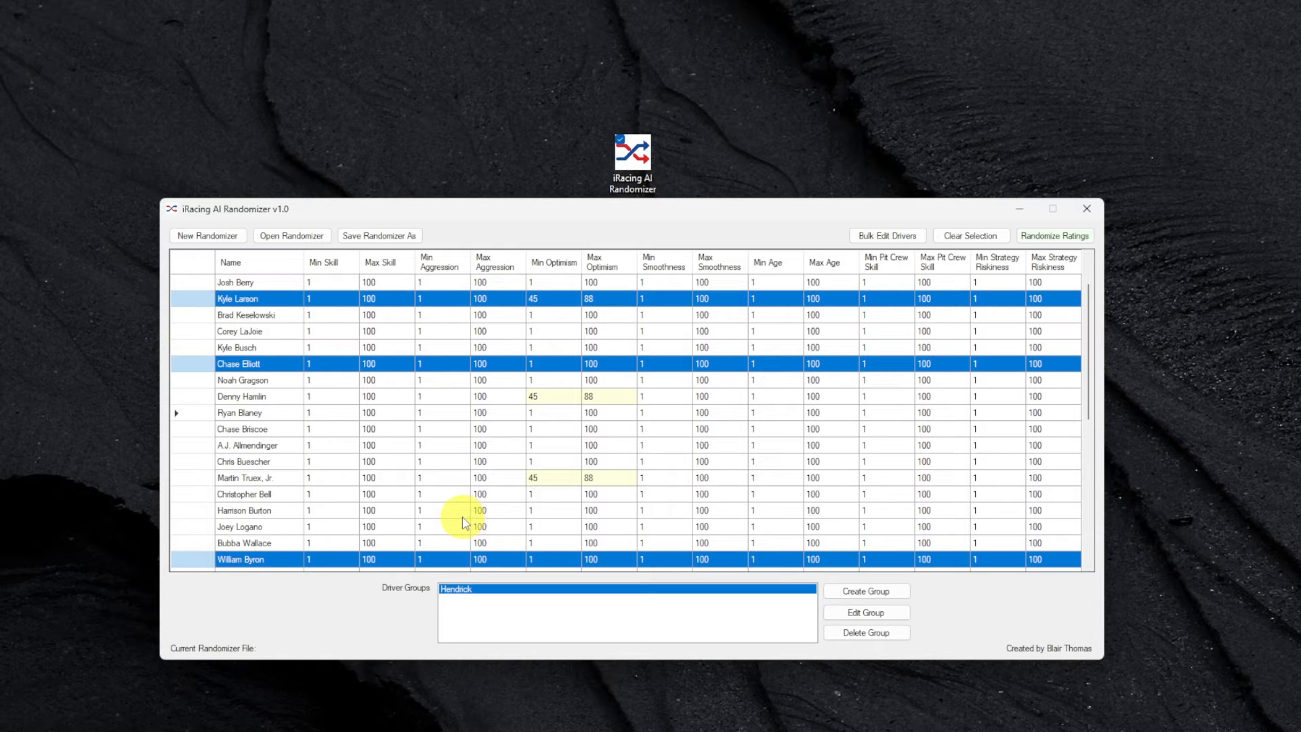
Edit the Hendrick group to include Alex Bowman, keeping the group name.
scroll(449, 493, down, 6)
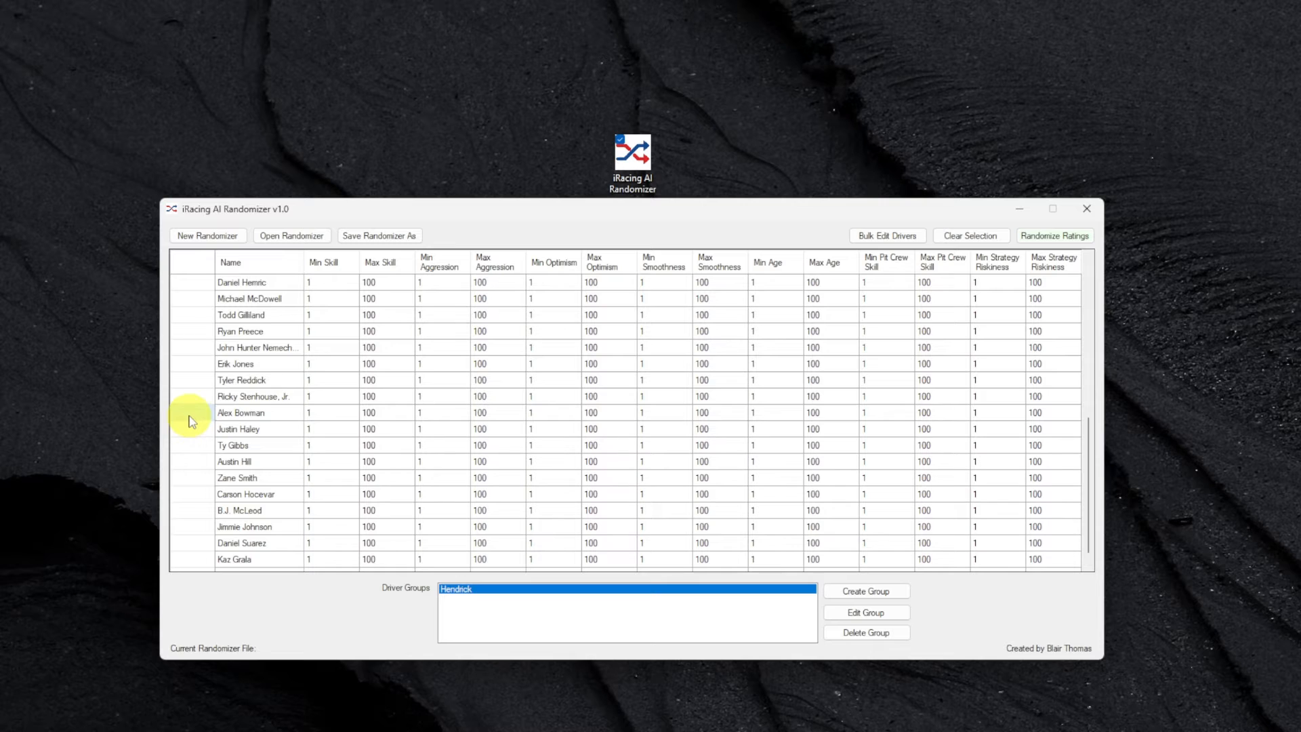
click(189, 415)
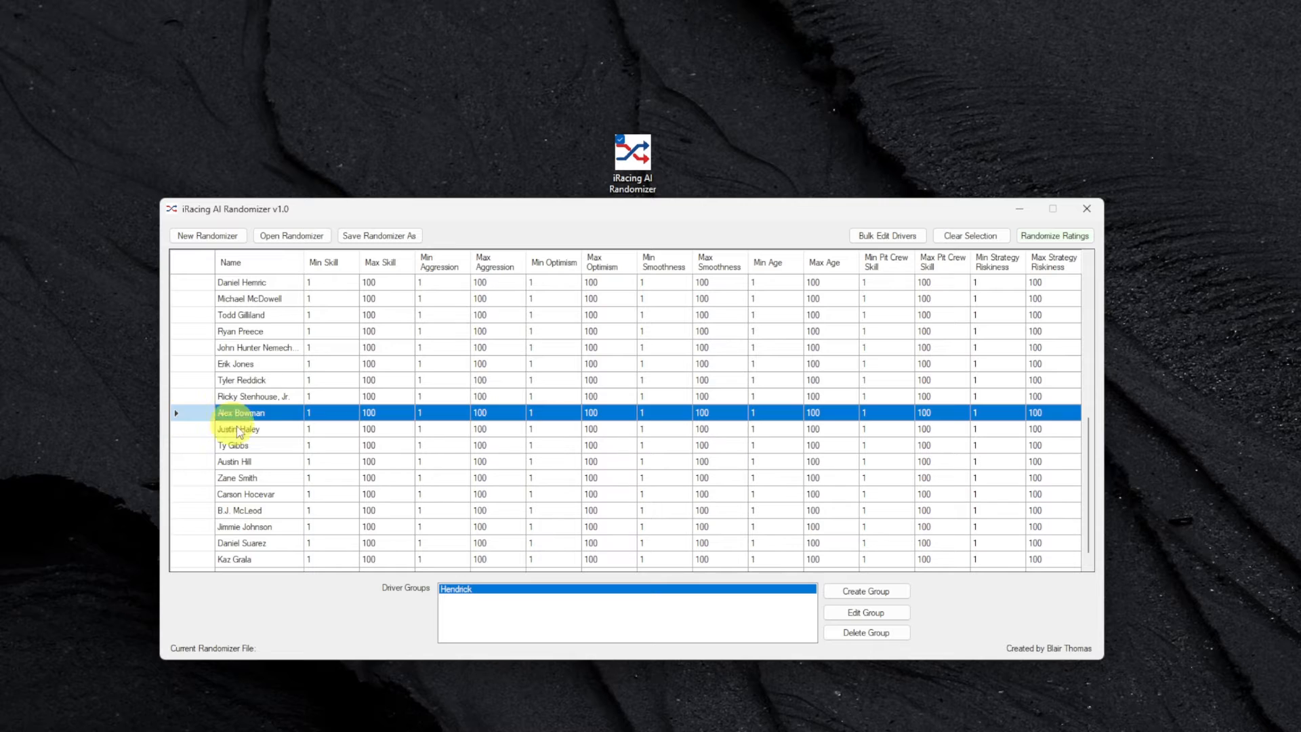
click(872, 614)
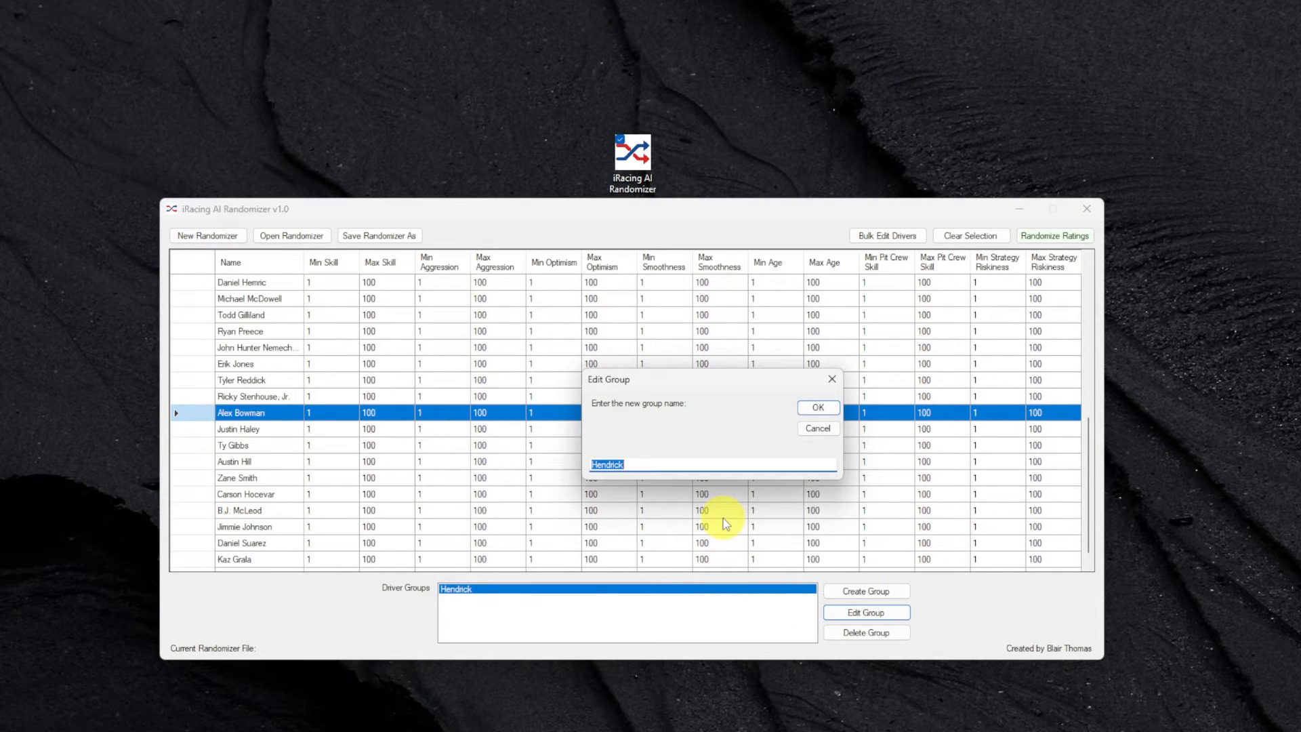
key(Return)
click(823, 488)
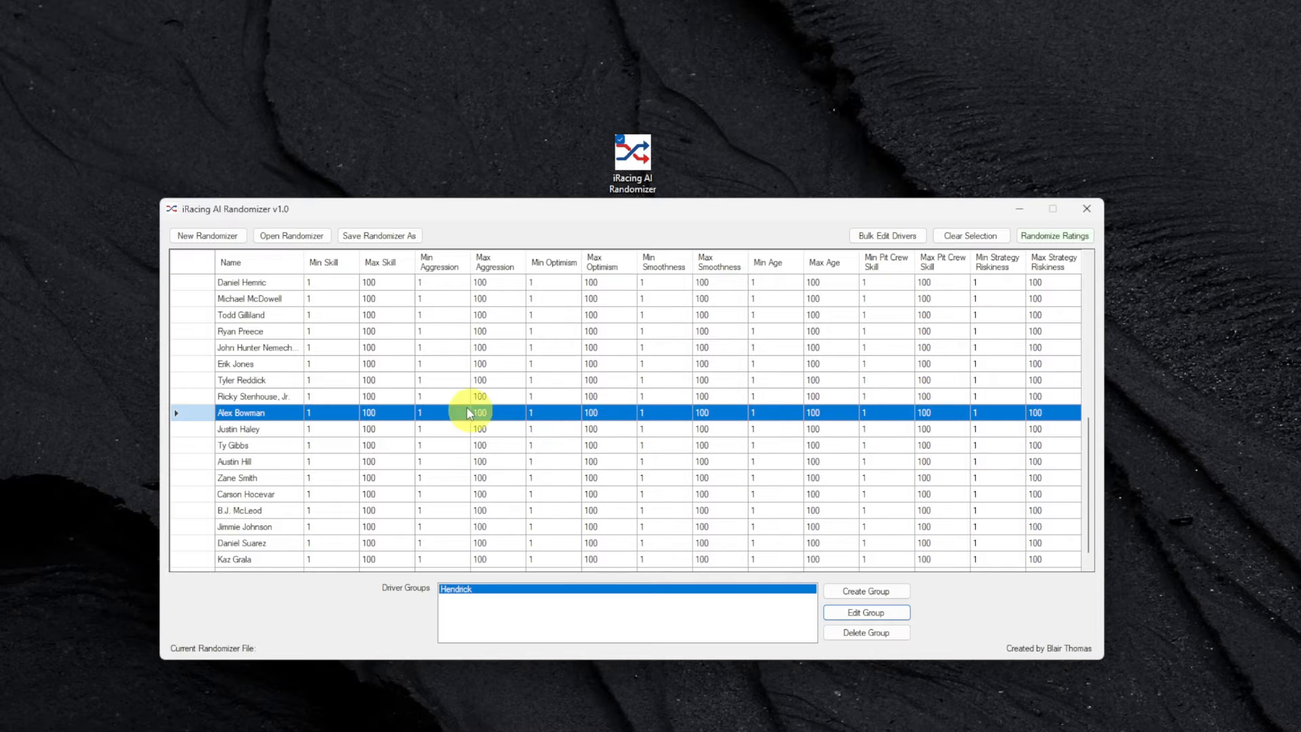
Deselect the drivers and select the Hendrick group again to check its updated members in the driver table.
click(288, 346)
scroll(338, 502, up, 1)
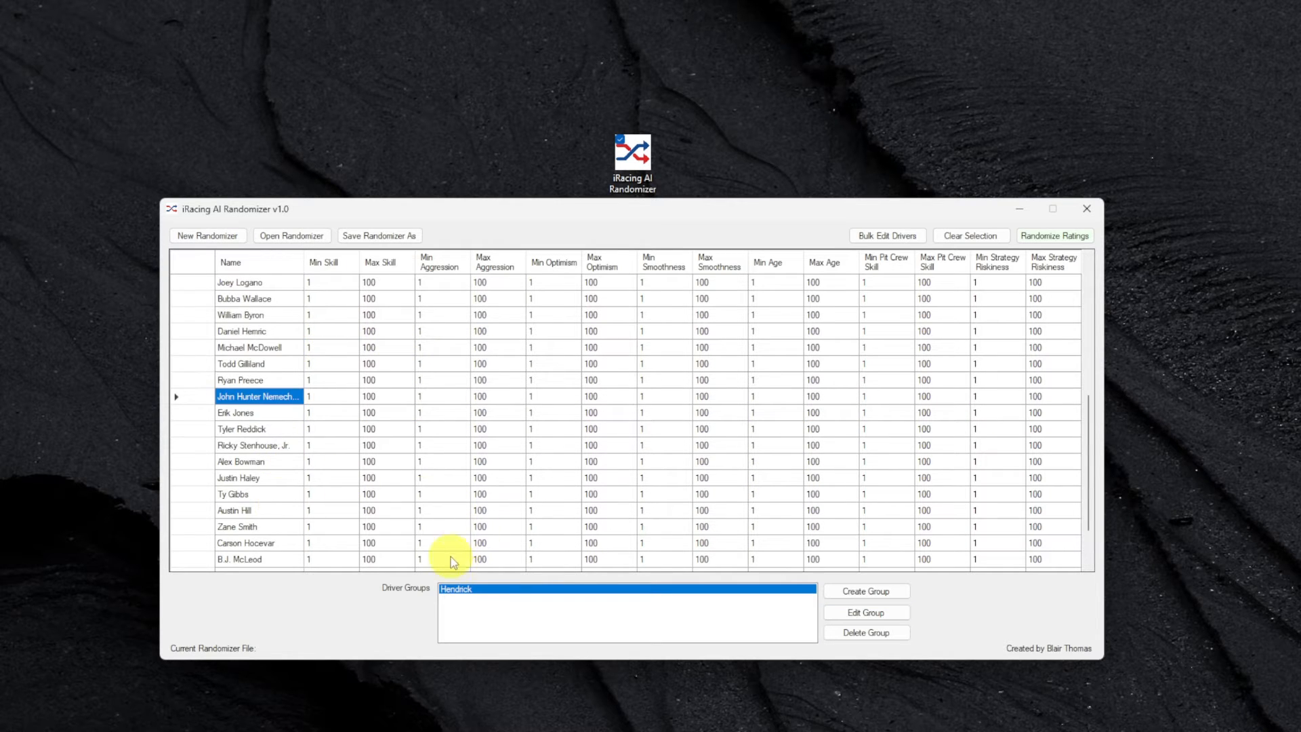
click(469, 589)
click(469, 589)
scroll(344, 493, up, 5)
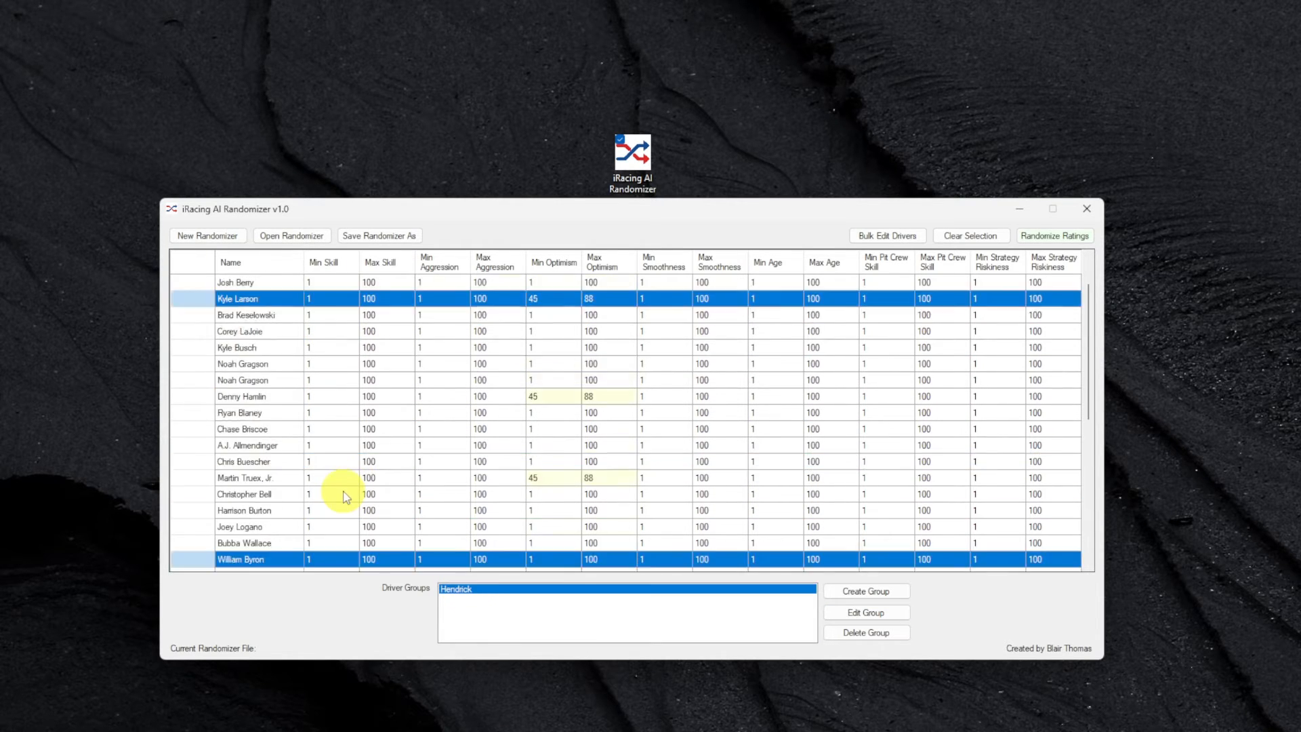
scroll(345, 496, up, 1)
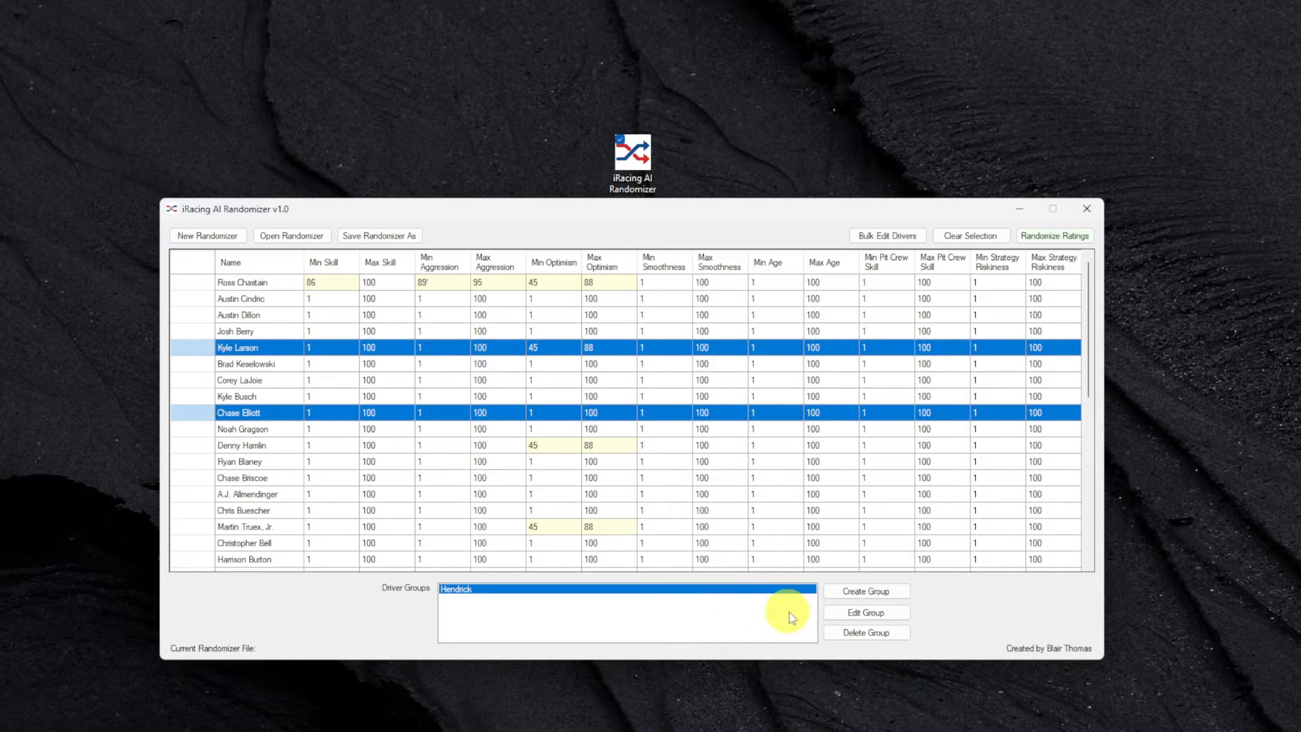
Delete the Hendrick driver group and confirm the deletion.
click(843, 632)
click(747, 489)
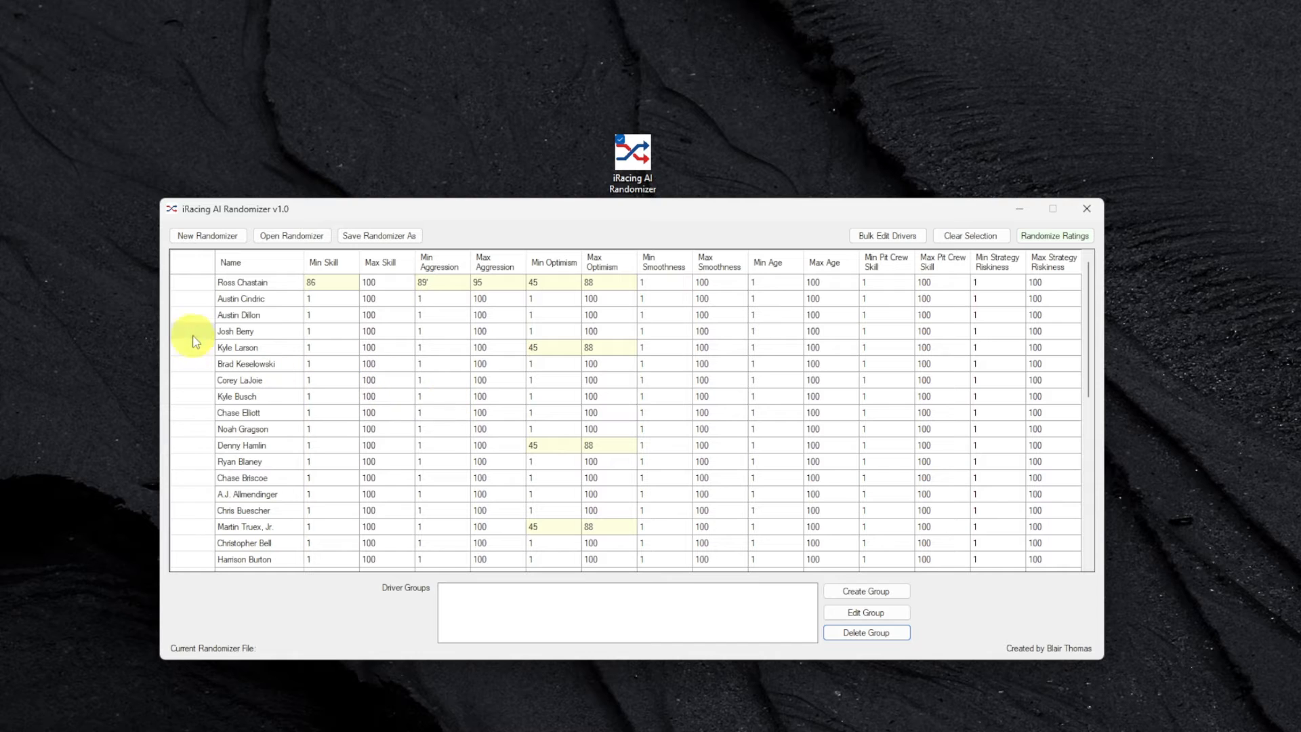
Select the drivers from Austin Dillon through Denny Hamlin, and clear the selection.
drag(192, 317, 321, 445)
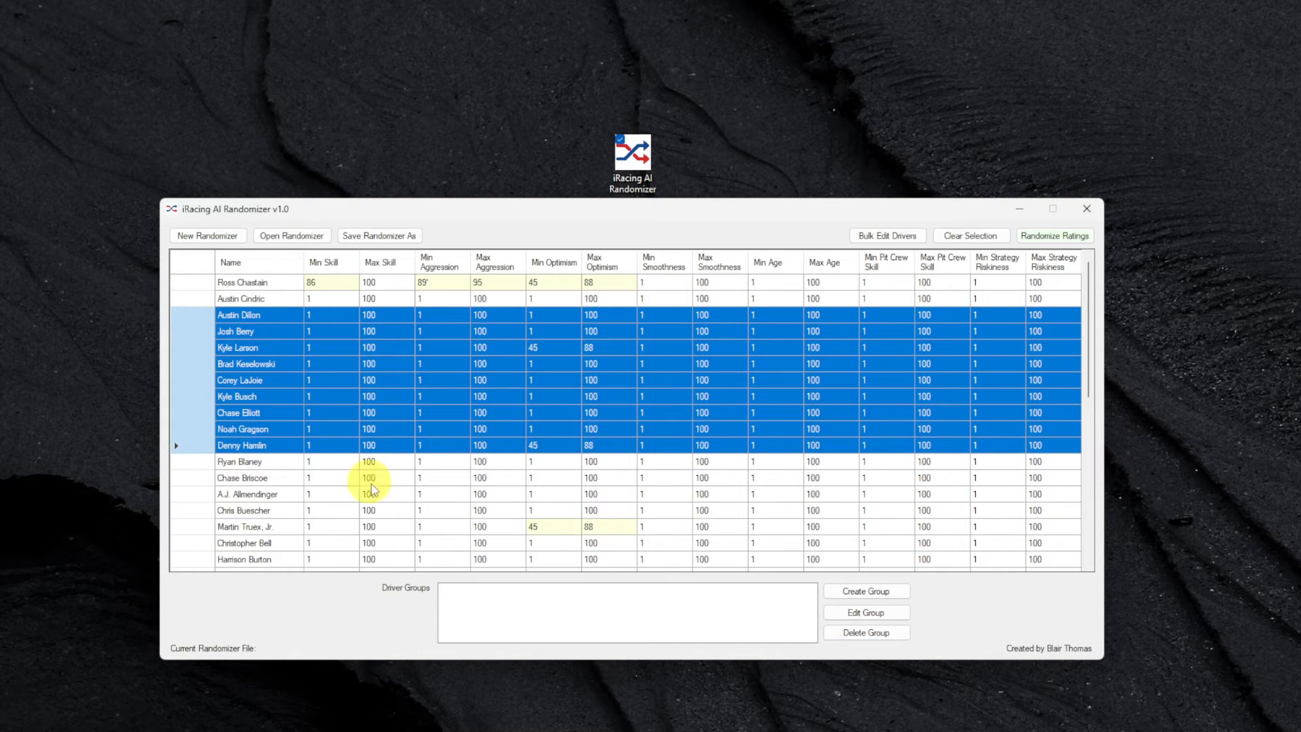
click(967, 238)
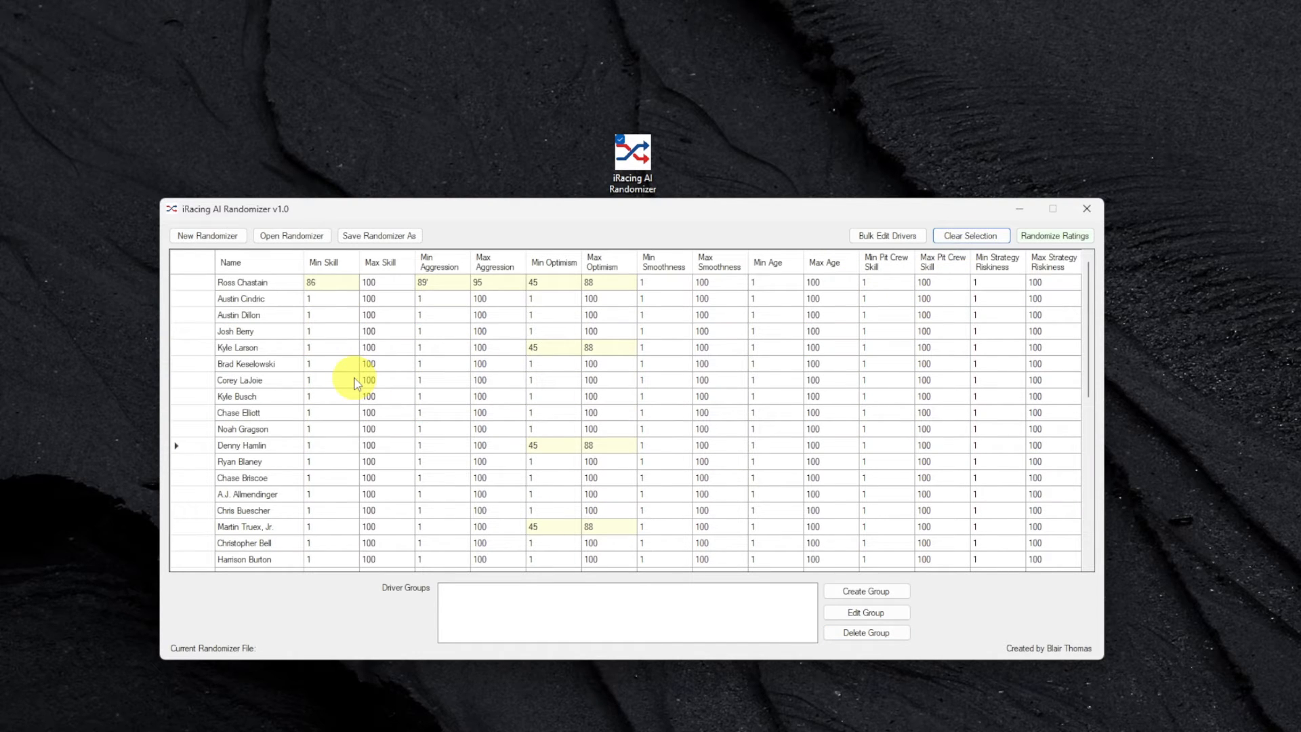
click(827, 380)
click(393, 331)
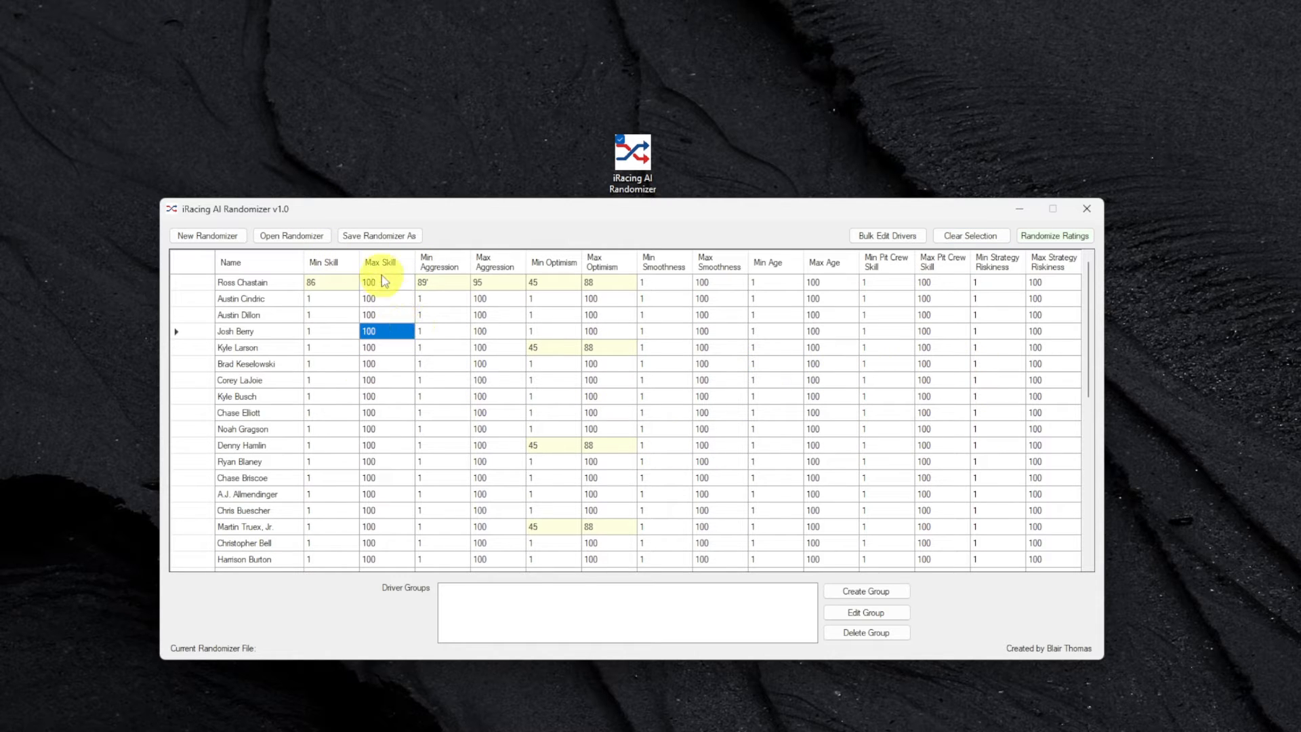
Save the randomizer as "new" in the Scripts folder on the Desktop, as a JavaScript file.
click(389, 237)
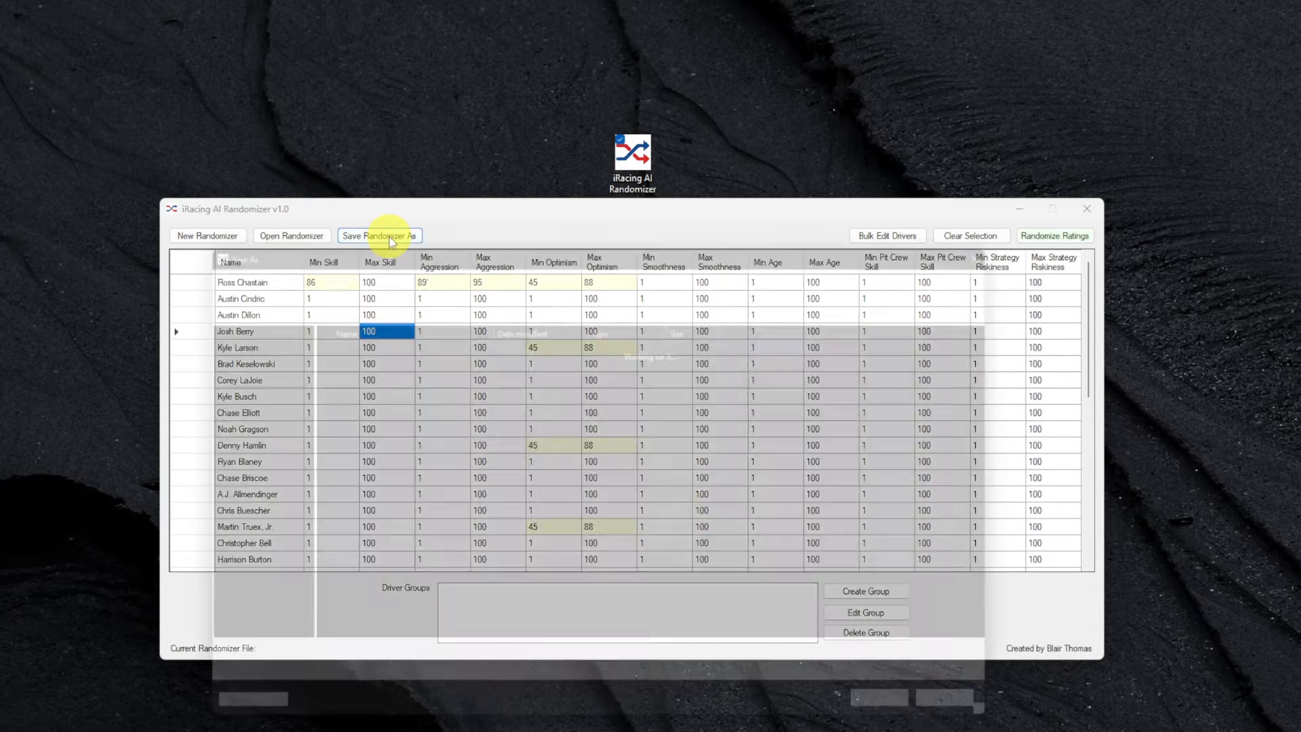
click(217, 374)
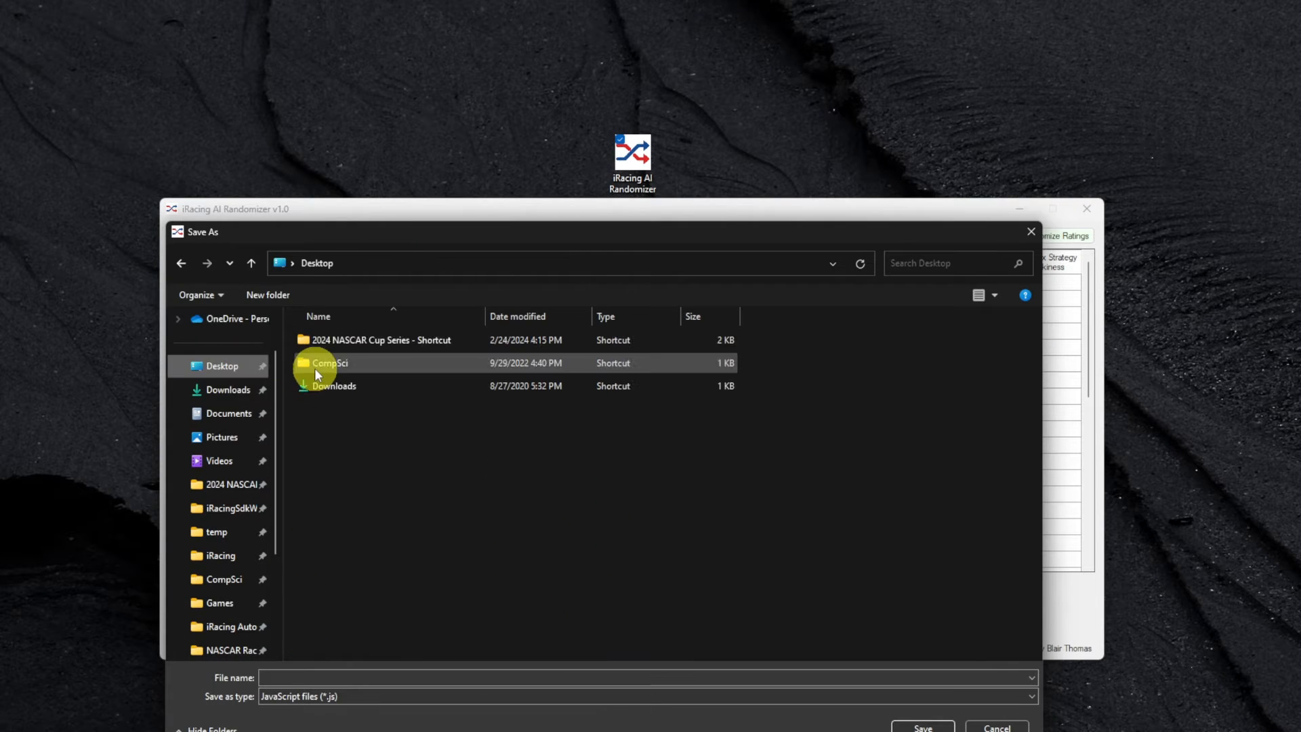
double_click(327, 367)
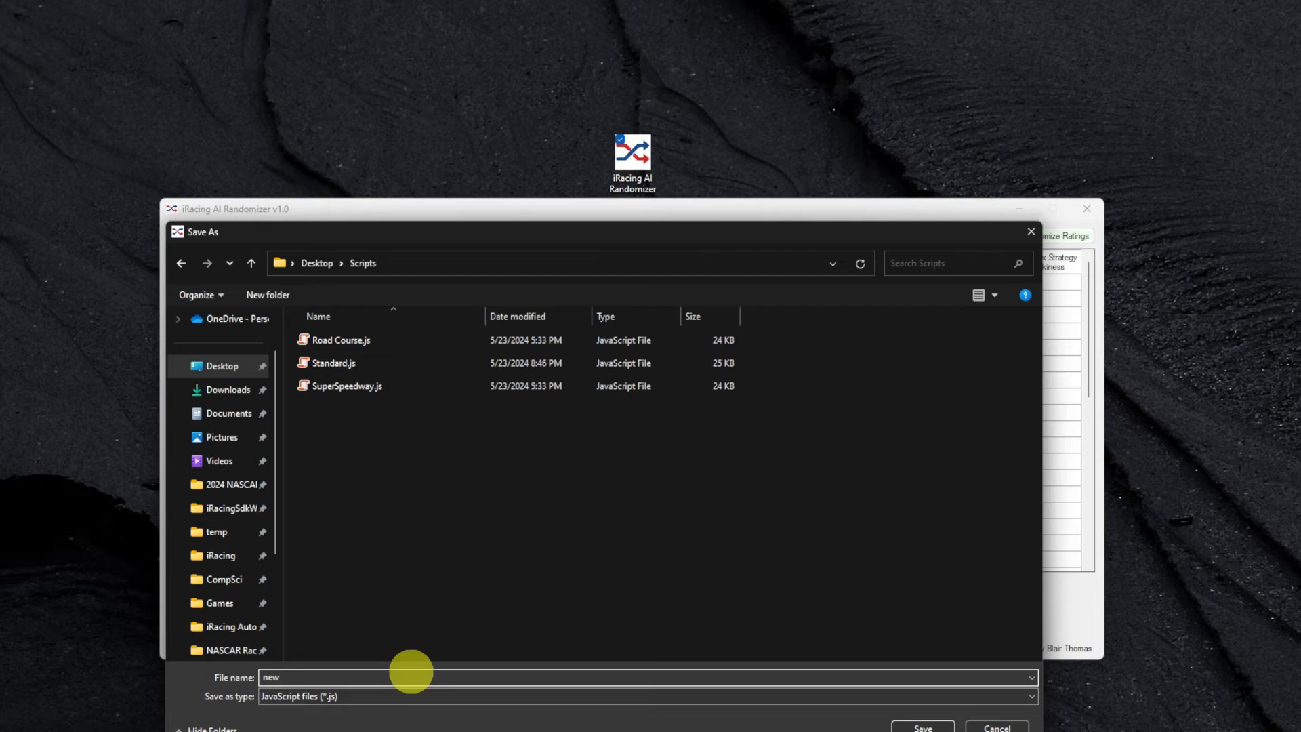
key(Return)
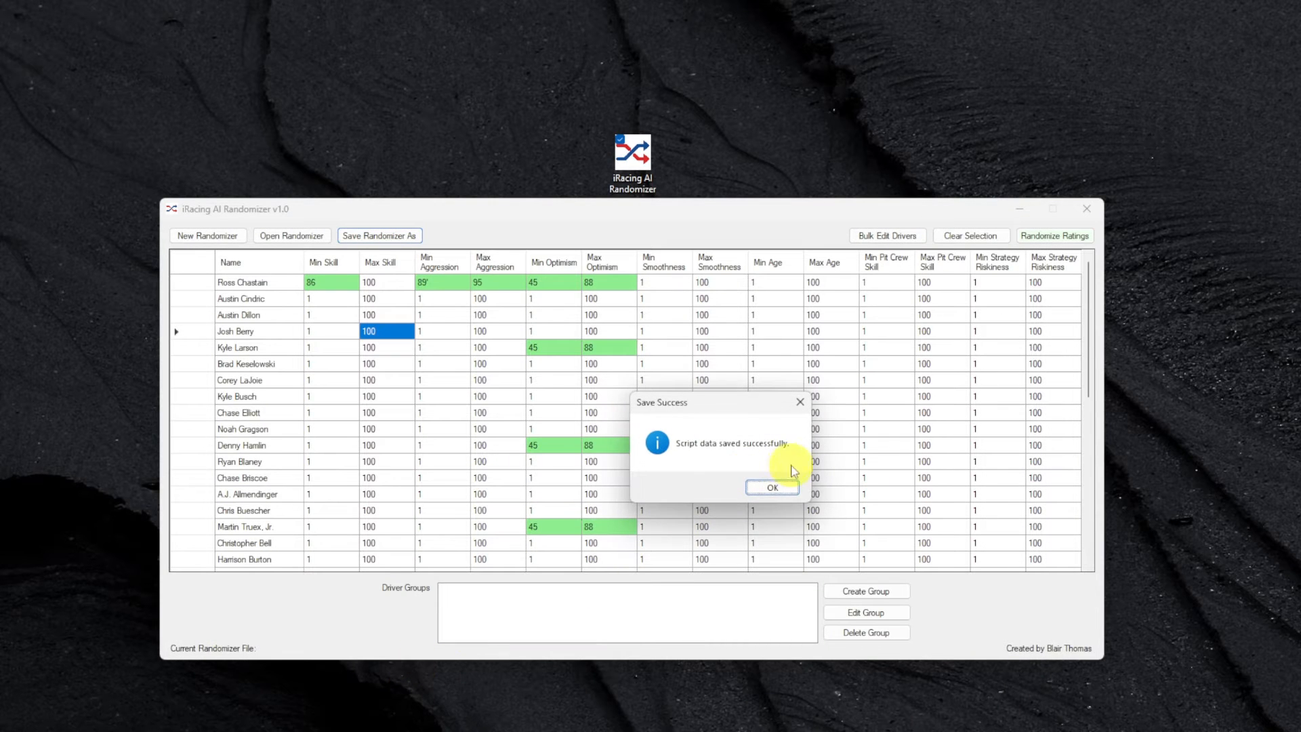
click(772, 487)
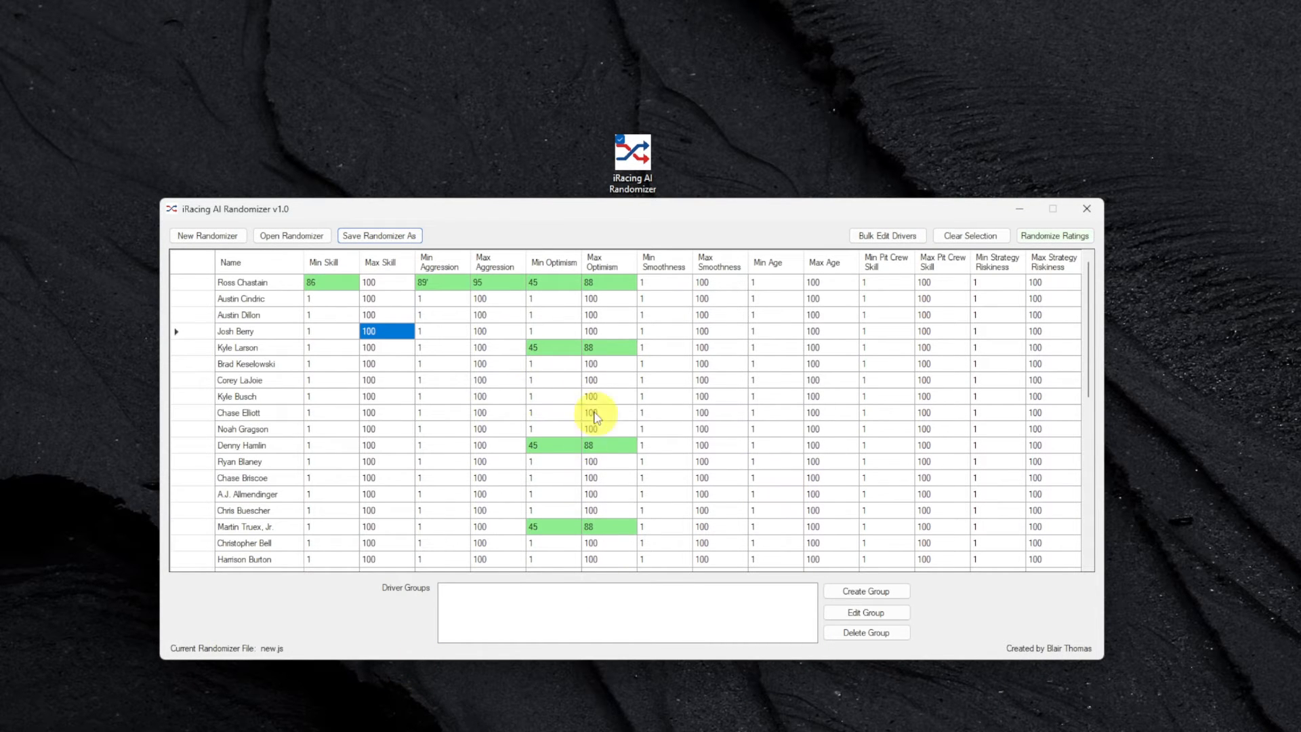
Open the saved randomizer new.js from the Scripts folder, and load Standard.js in its place.
click(652, 397)
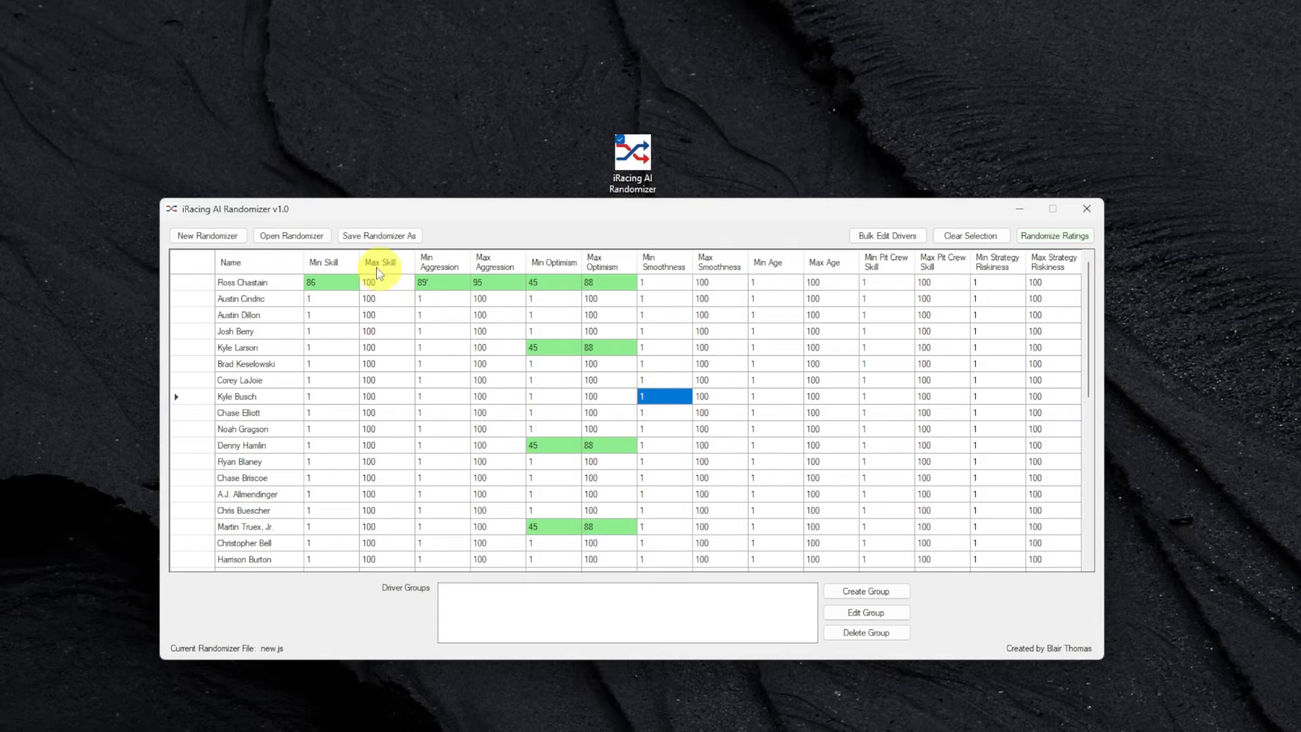
click(301, 235)
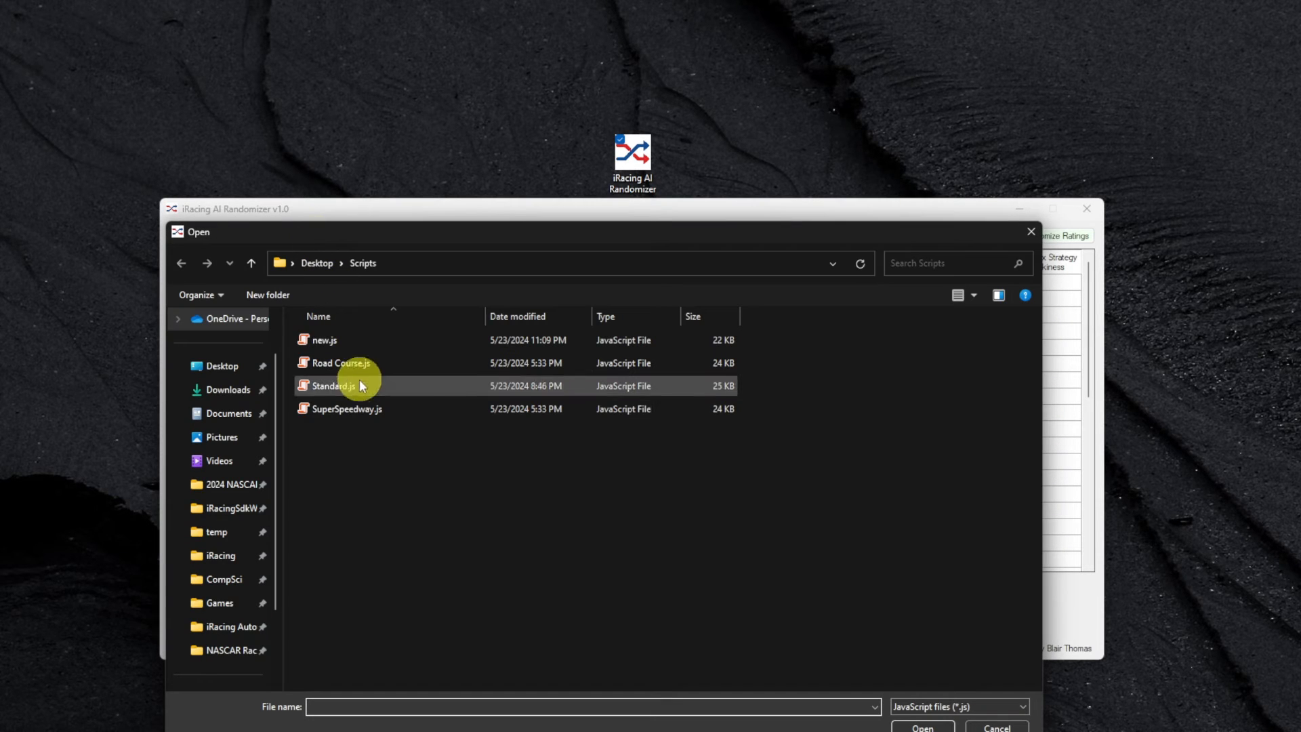
double_click(326, 343)
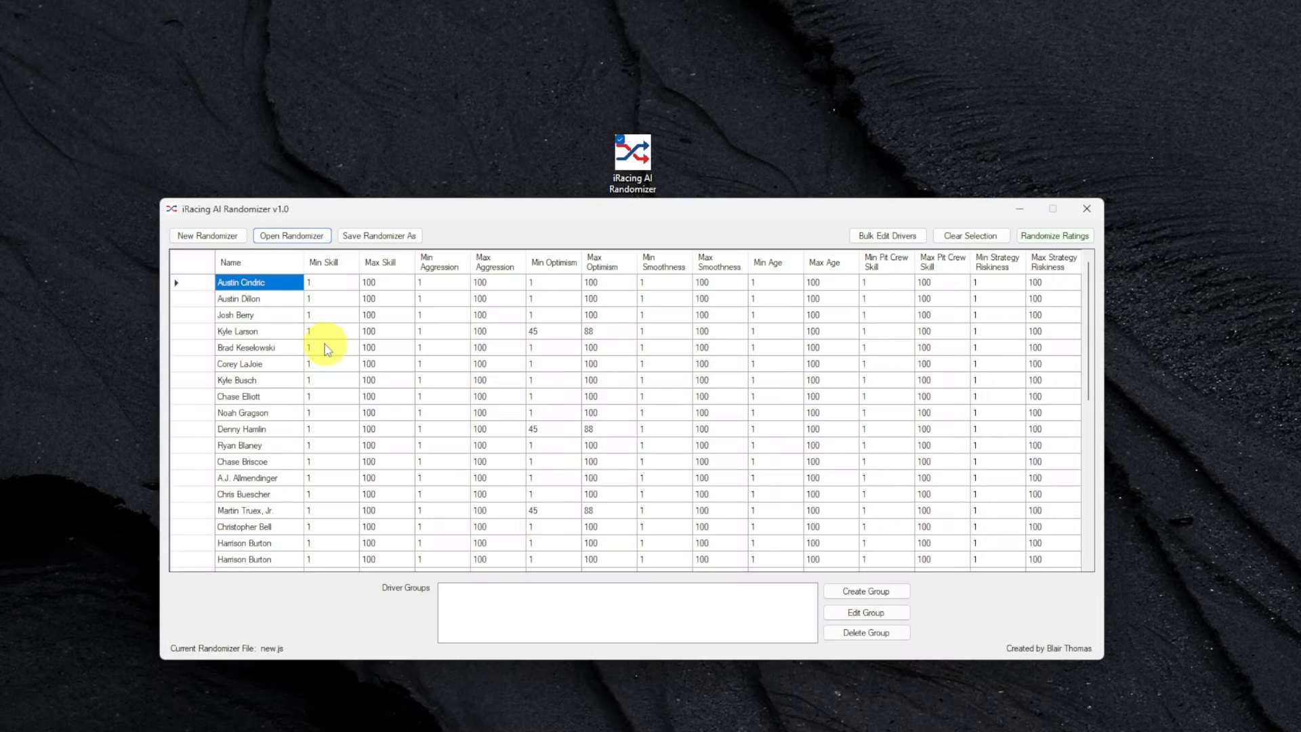
click(297, 238)
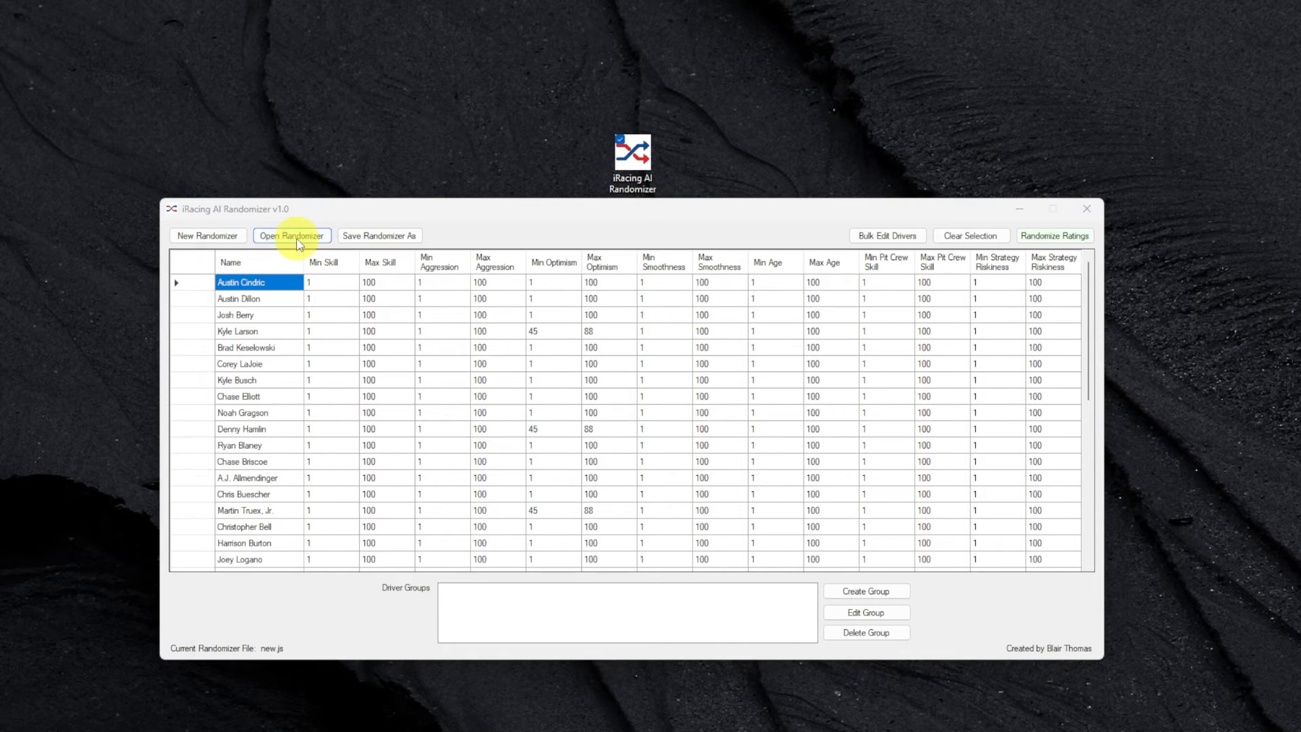
double_click(339, 386)
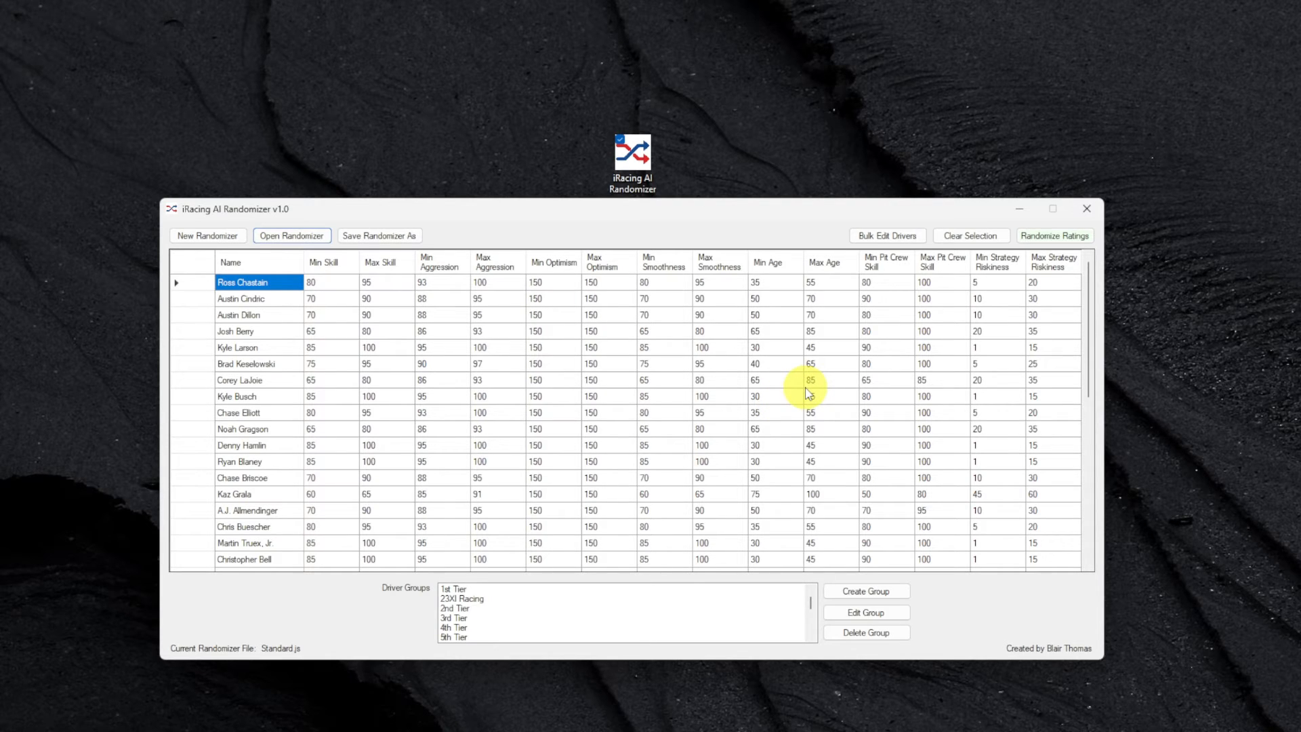
Randomize the driver ratings of the roster JSON file in the 2024 NASCAR Cup Series folder under airosters.
click(1040, 238)
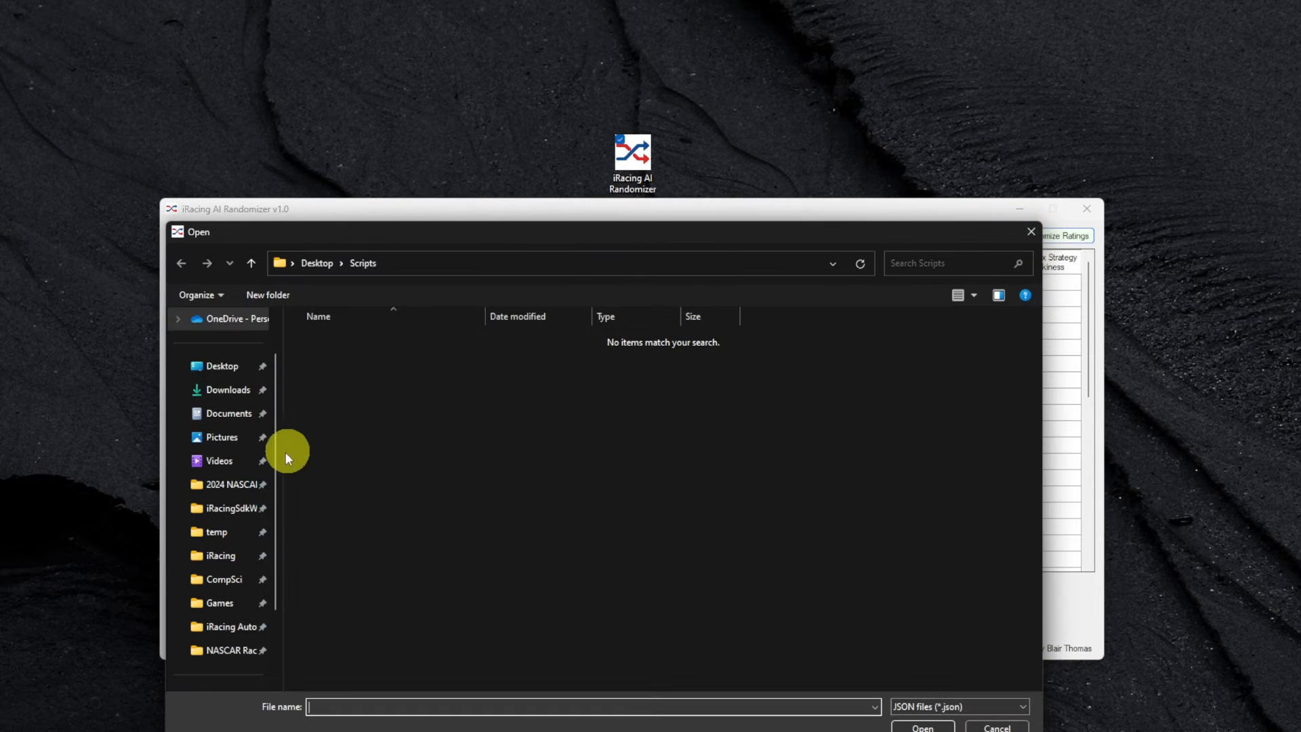
click(234, 485)
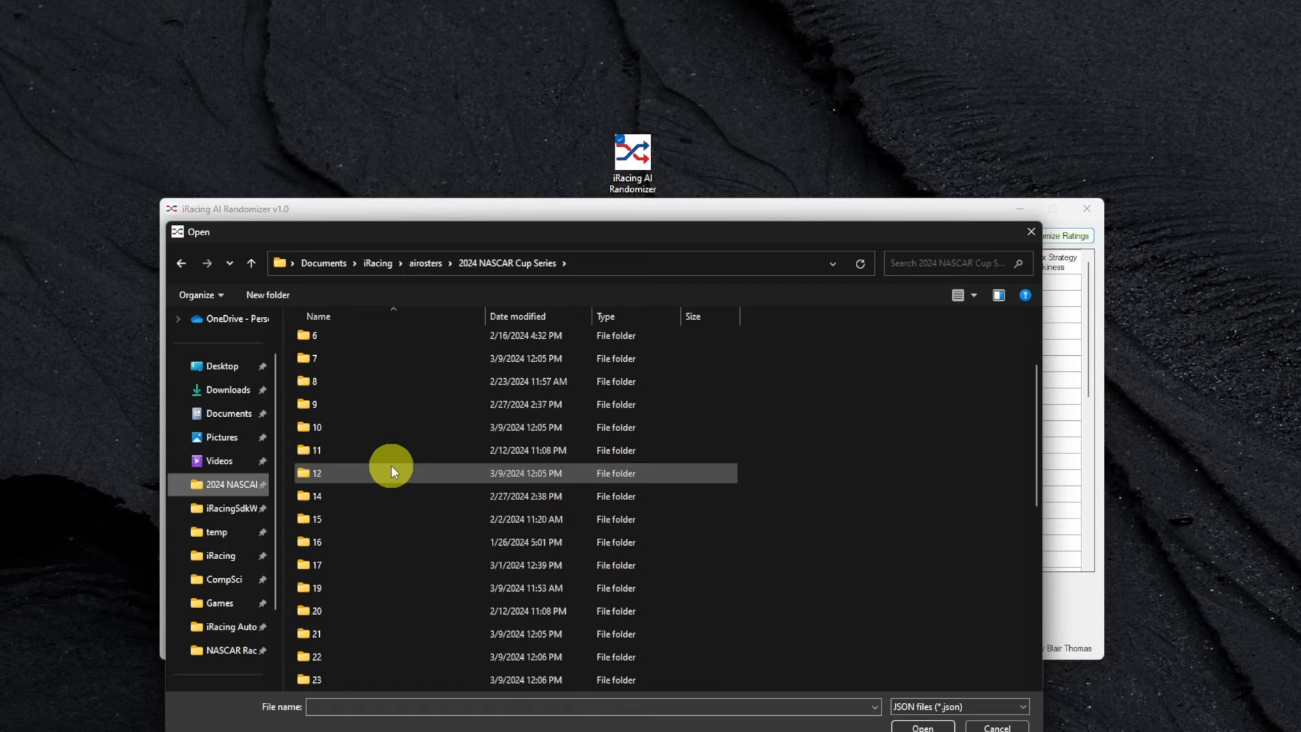
scroll(392, 465, down, 8)
click(335, 681)
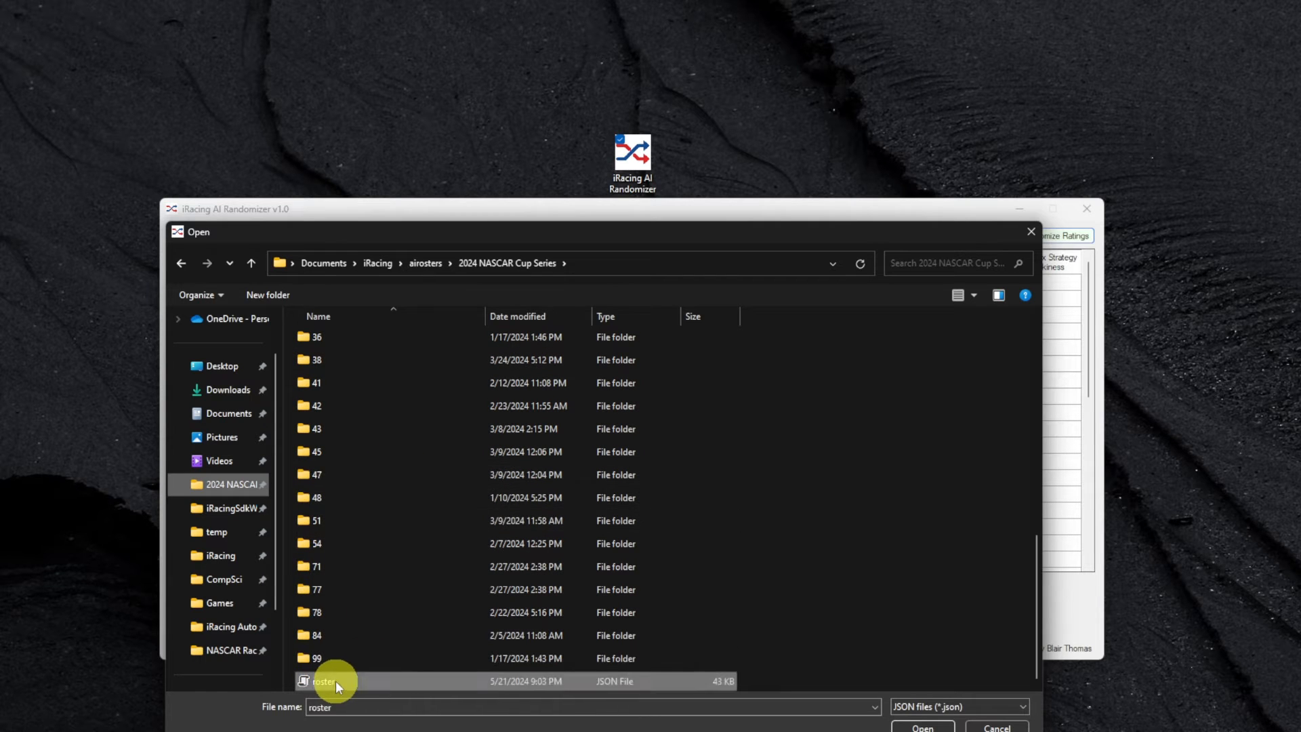
double_click(335, 681)
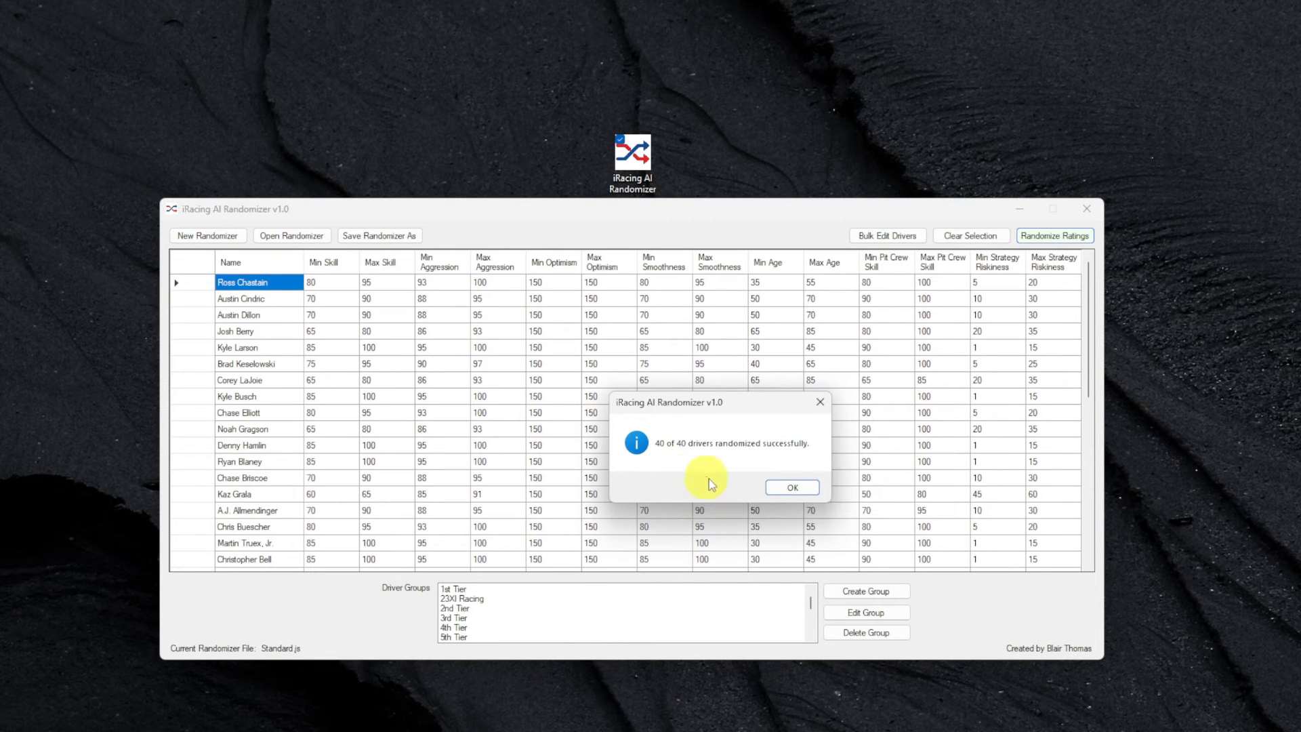
click(792, 488)
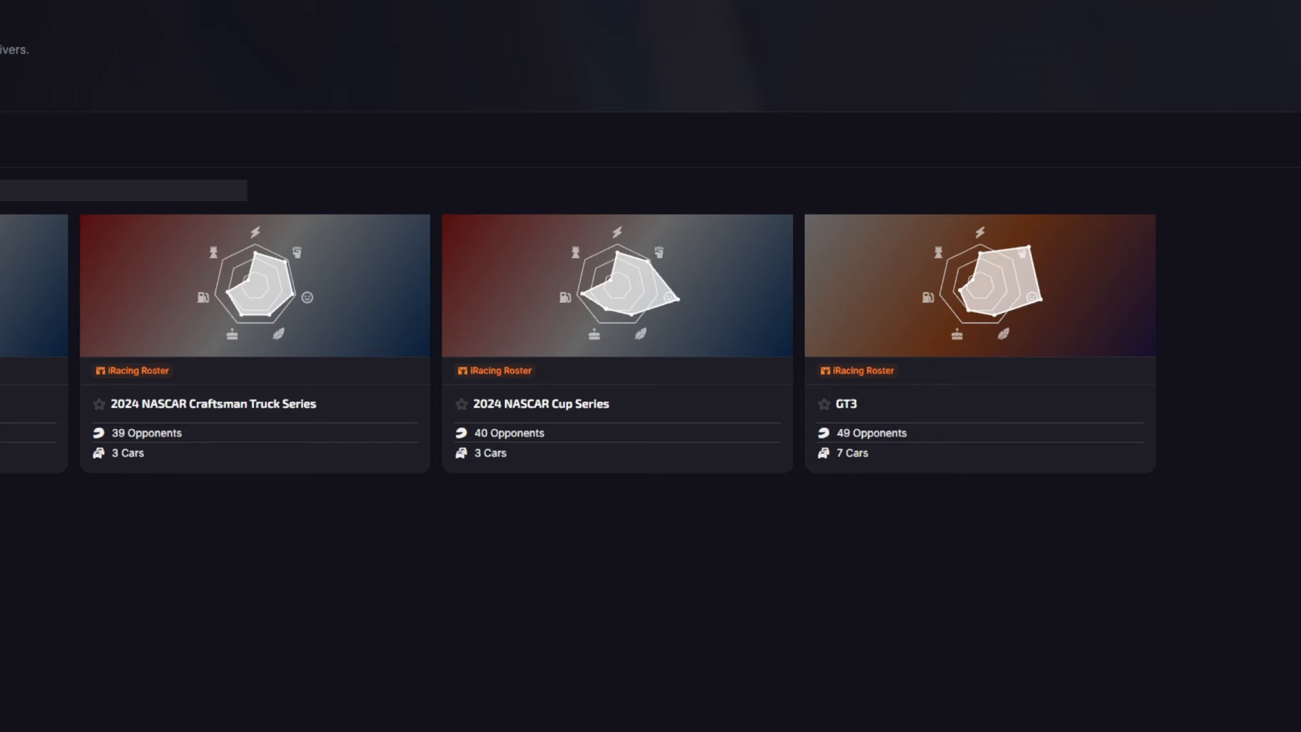
In iRacing, reopen the 2024 NASCAR Cup Series roster to check the skill ratings, and expand Ross Chastain's driver attributes.
click(668, 312)
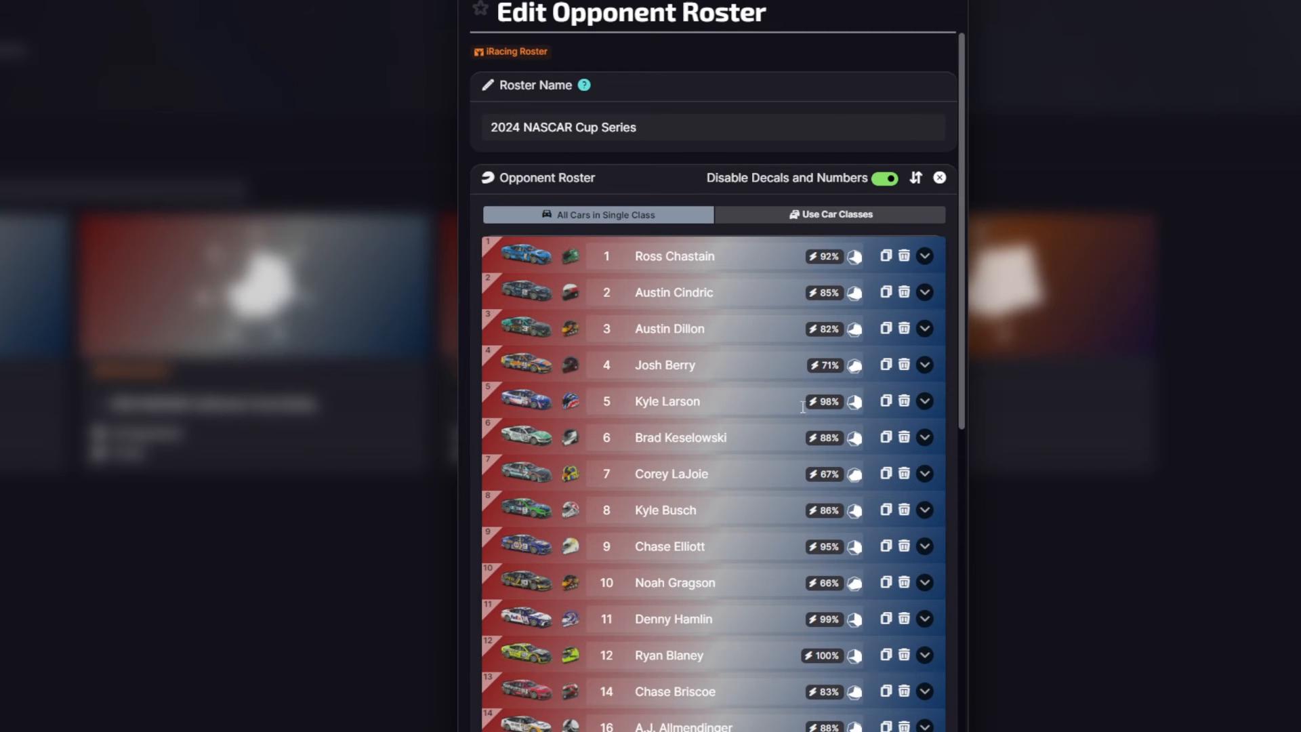
key(Escape)
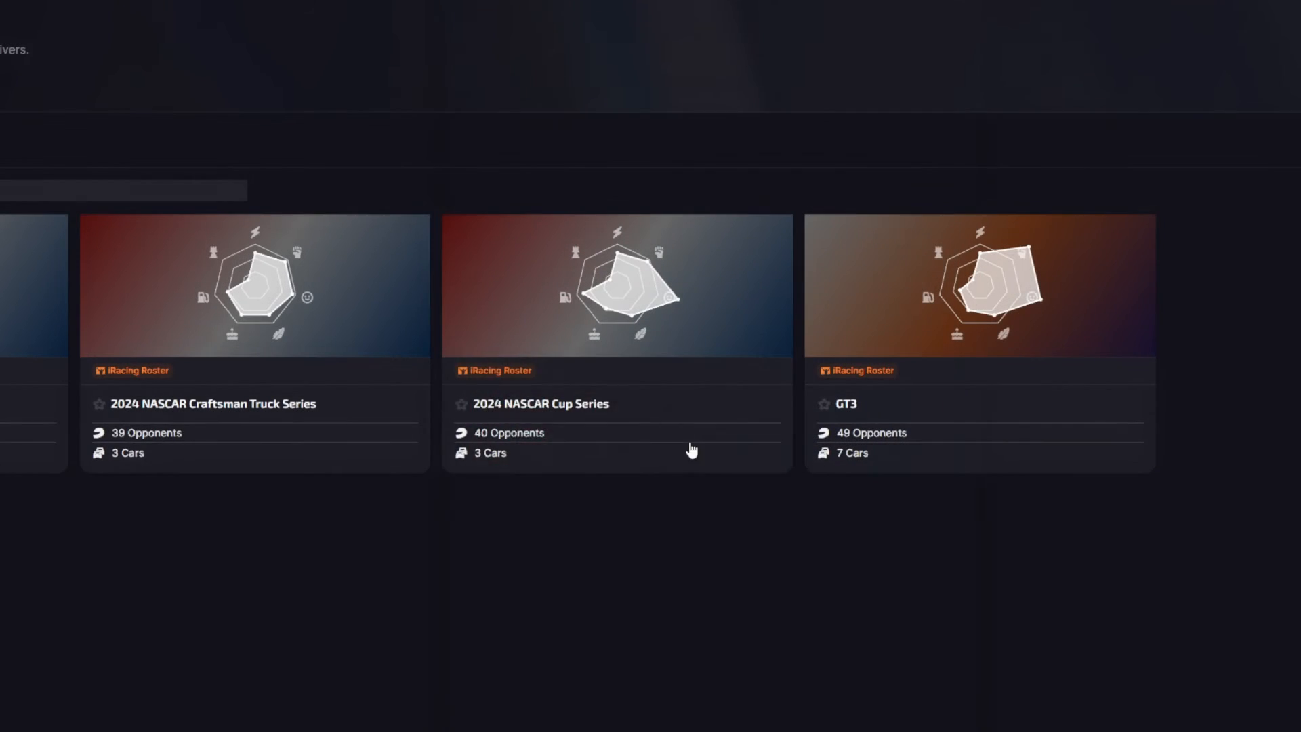
click(630, 275)
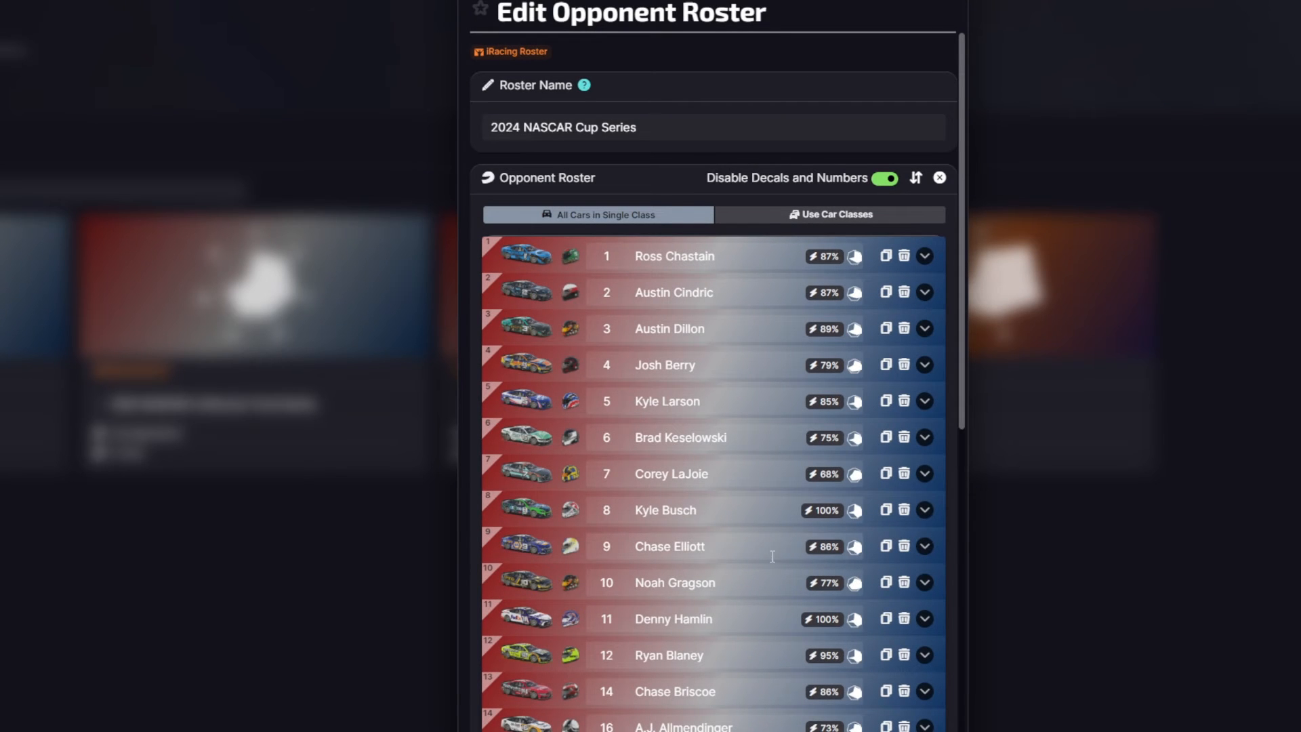
click(924, 255)
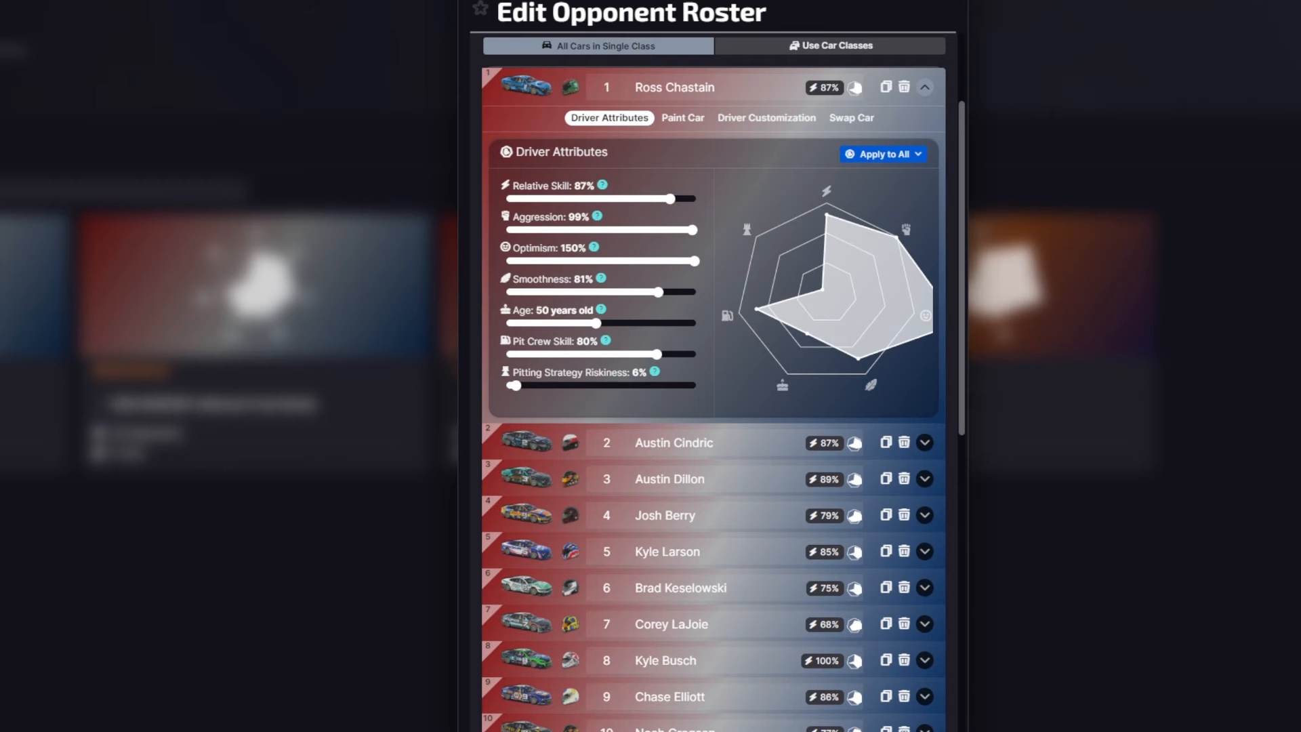
Switch back to iRacing AI Randomizer and randomize the 2024 NASCAR Cup Series roster file's ratings again.
key(alt+Tab)
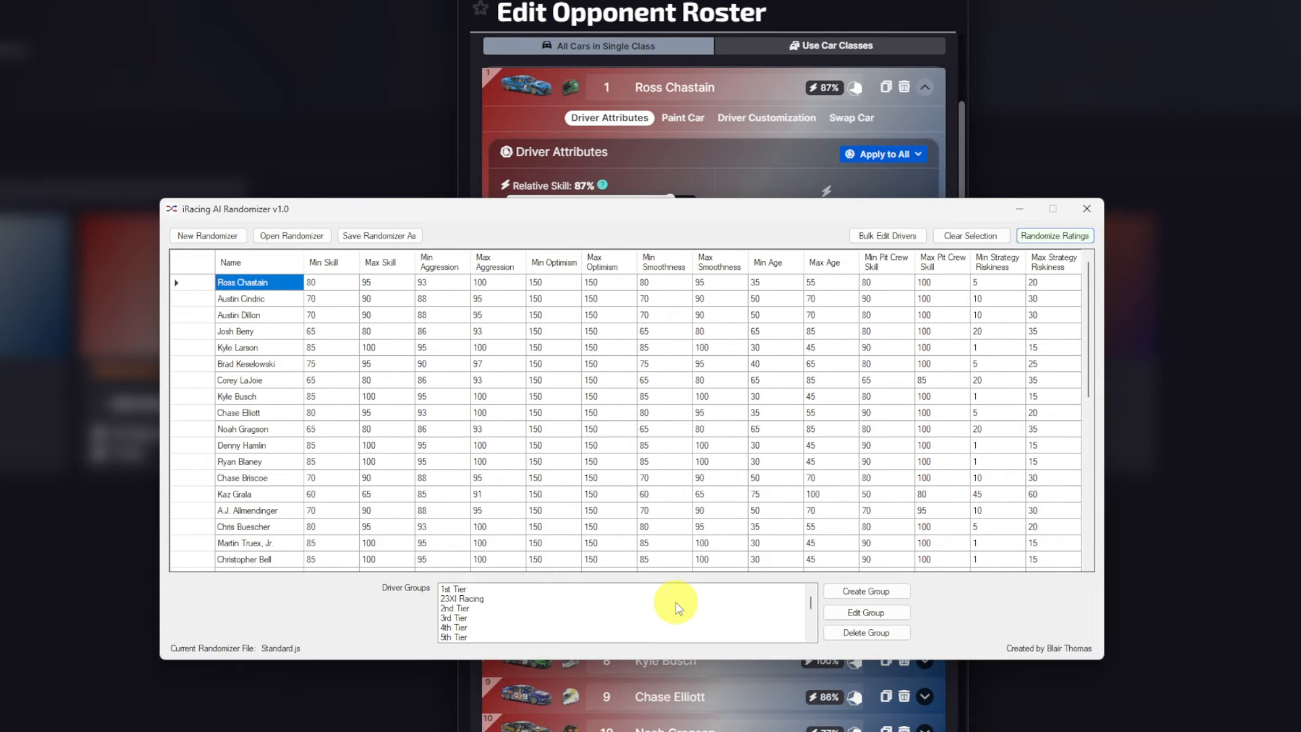
click(1041, 241)
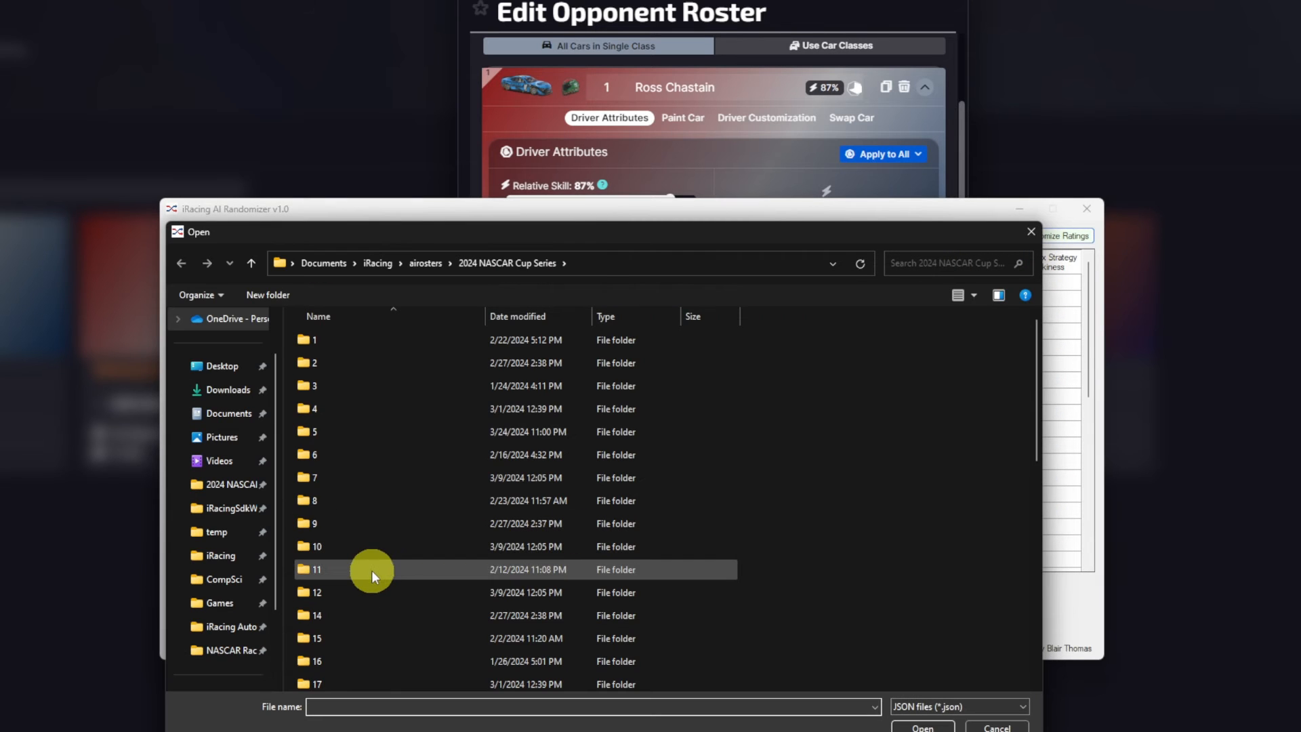
double_click(360, 677)
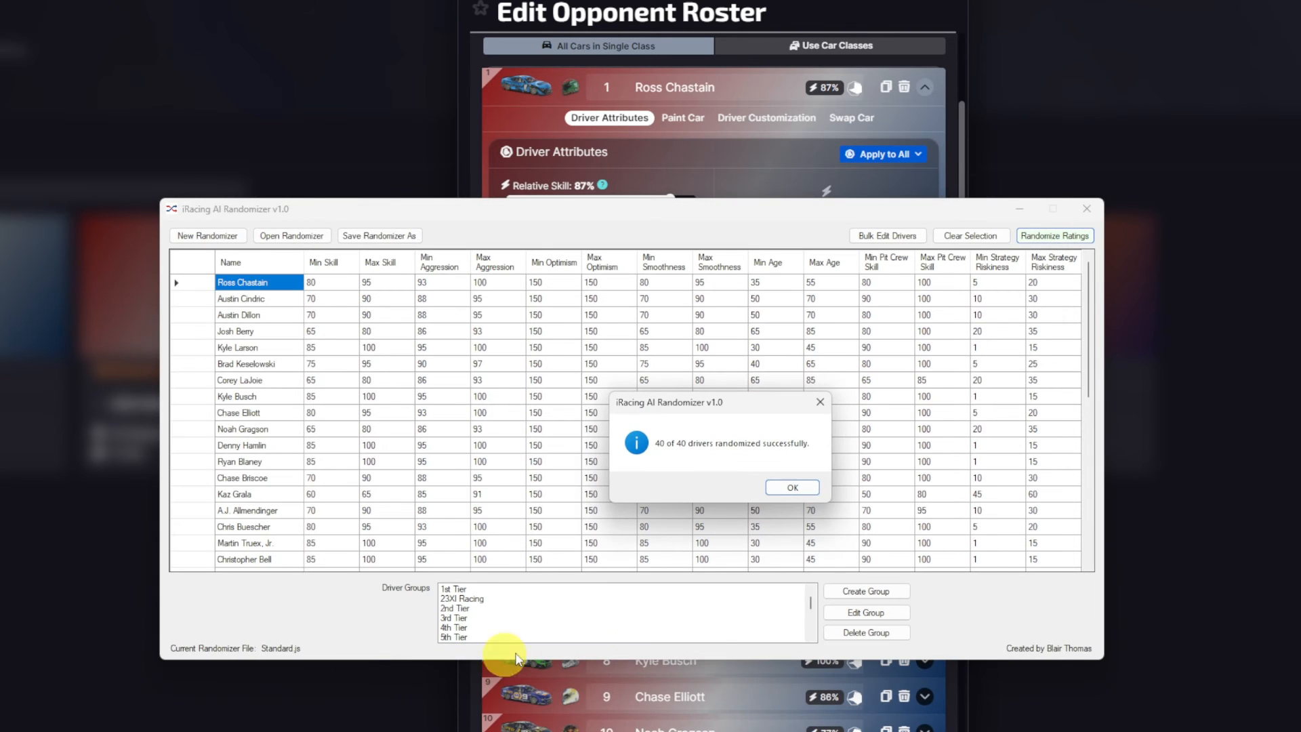
click(797, 489)
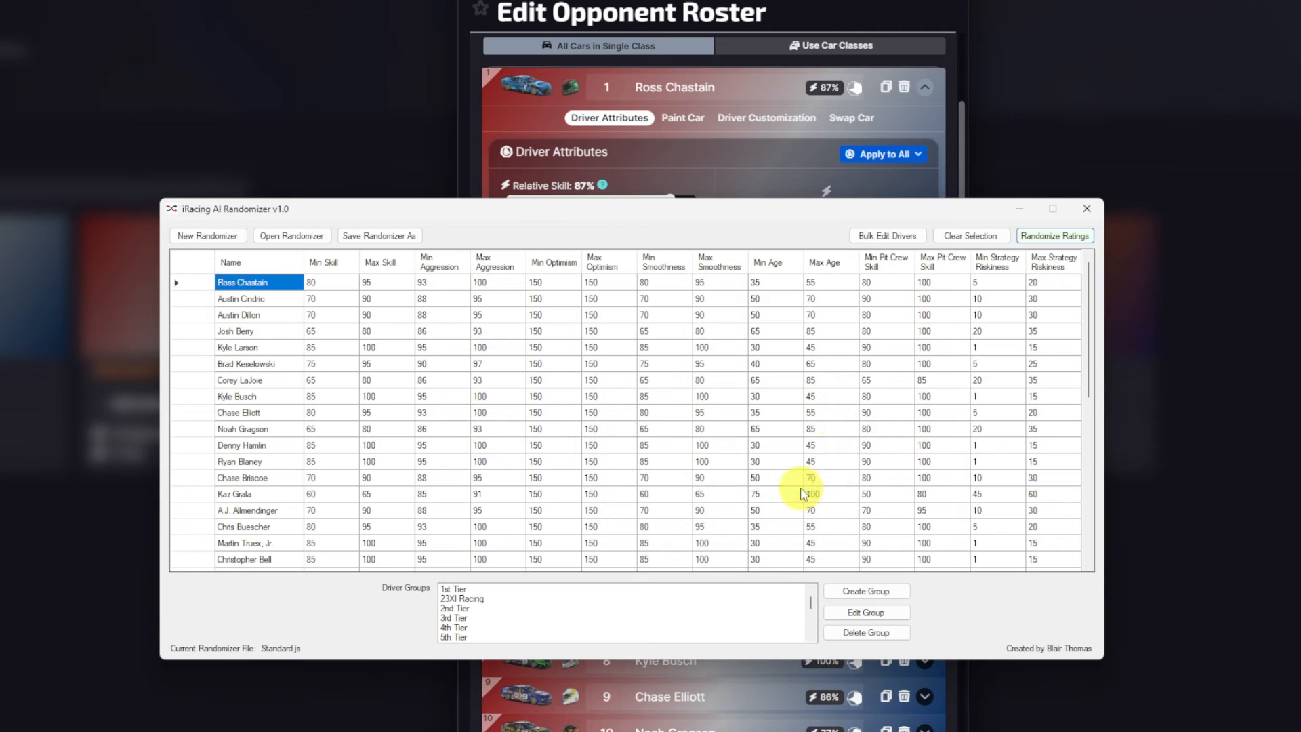
Reopen the 2024 NASCAR Cup Series roster in iRacing to check the newly randomized ratings, and return to iRacing AI Randomizer.
click(534, 83)
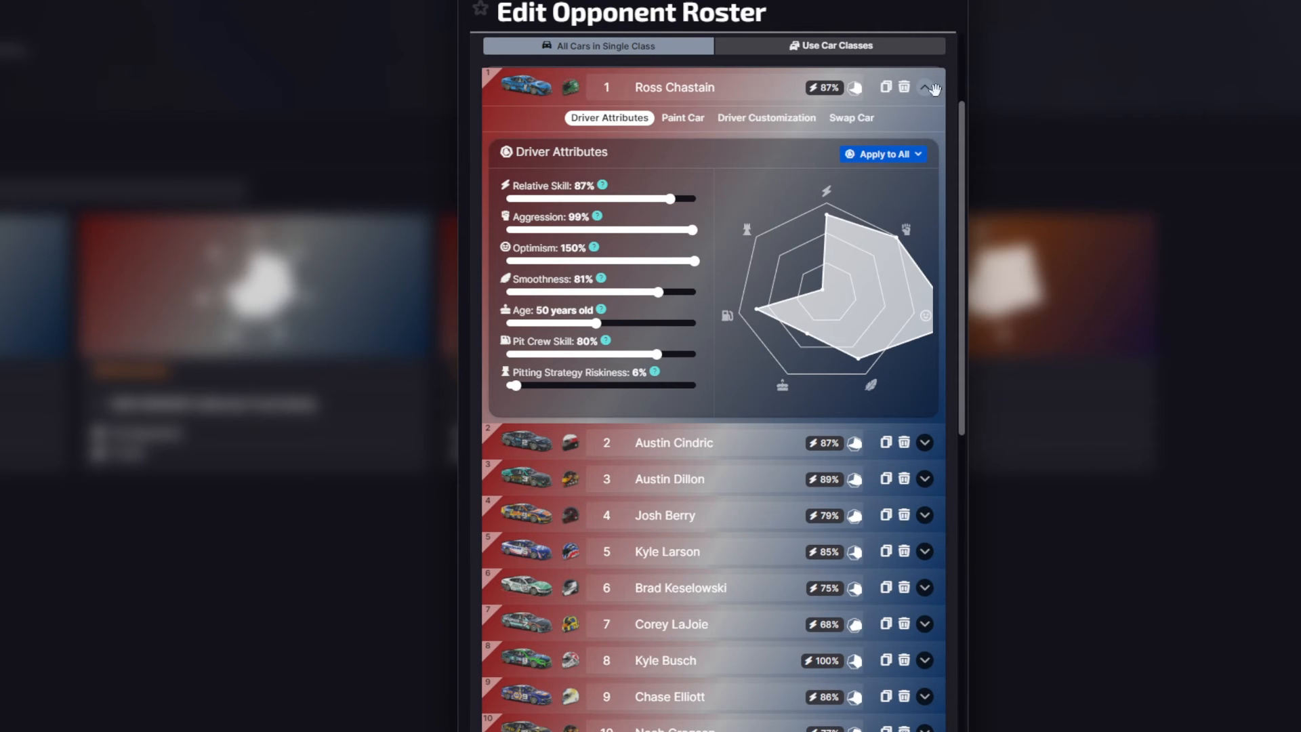
click(926, 89)
key(Escape)
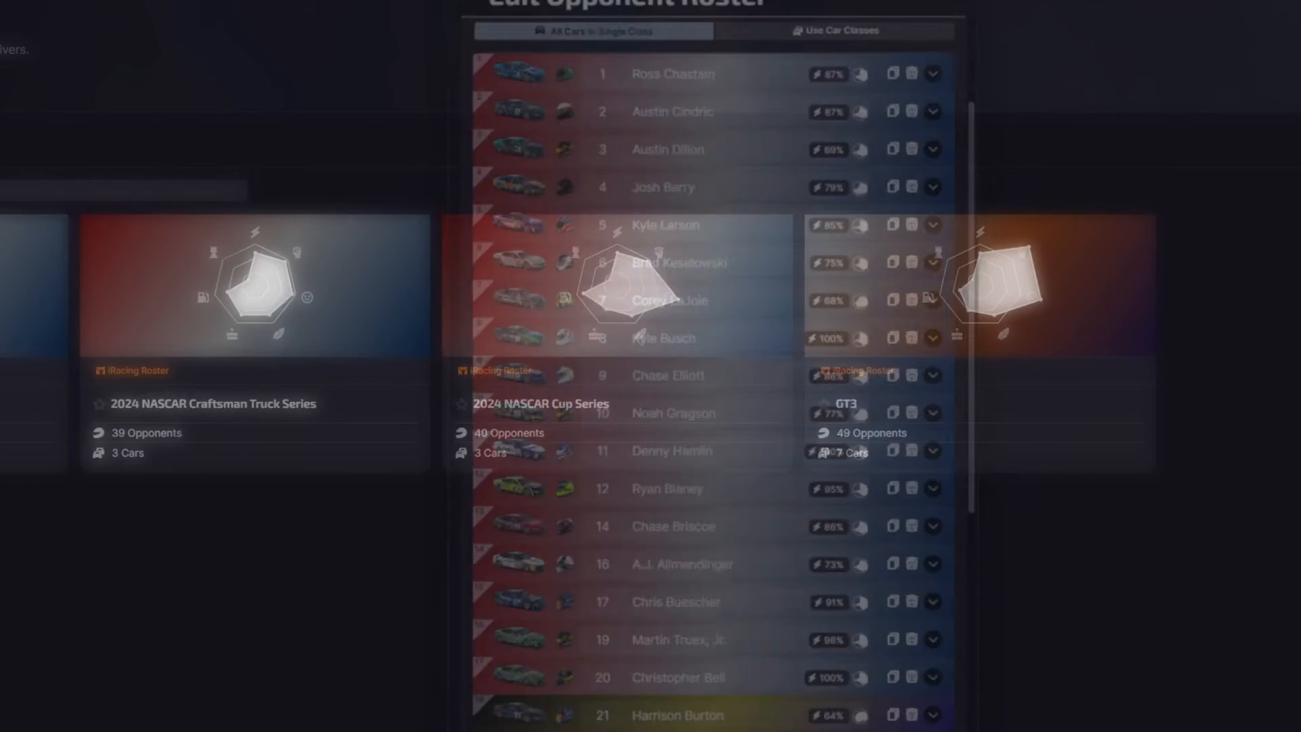
click(620, 296)
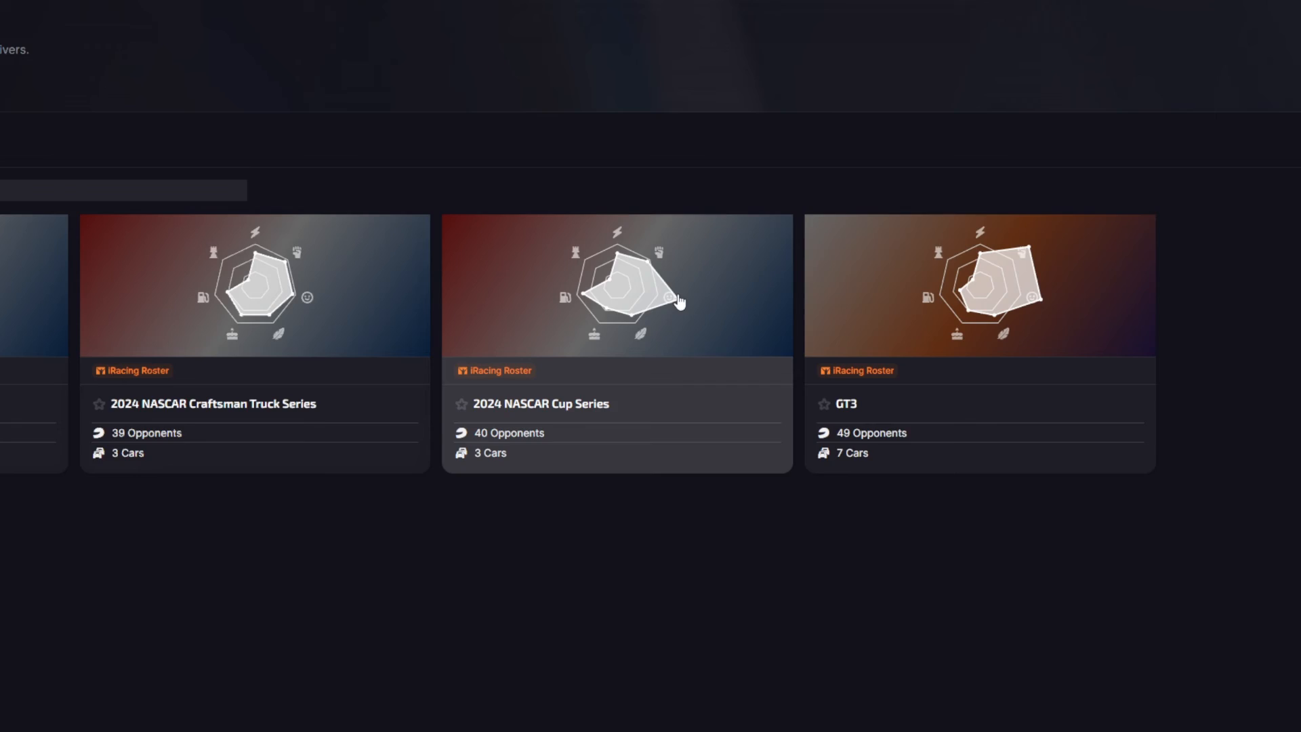
click(679, 302)
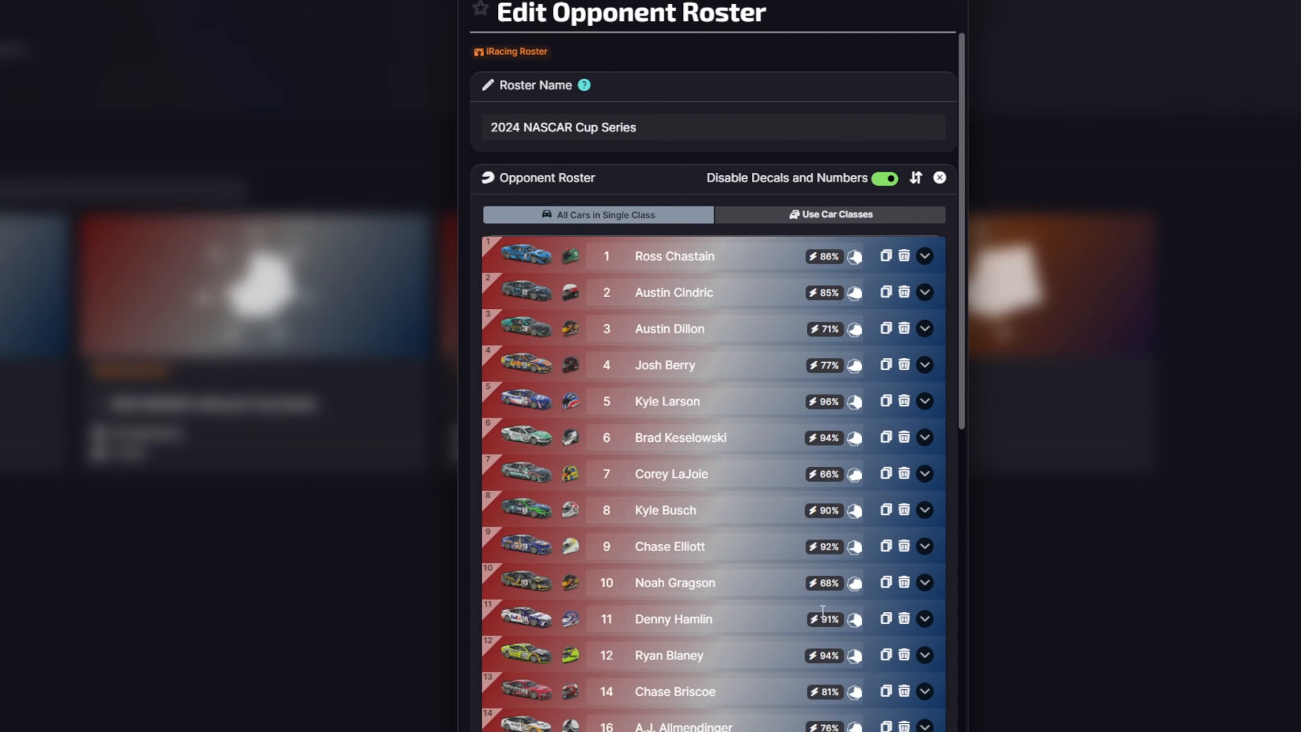
key(Escape)
key(alt+Tab)
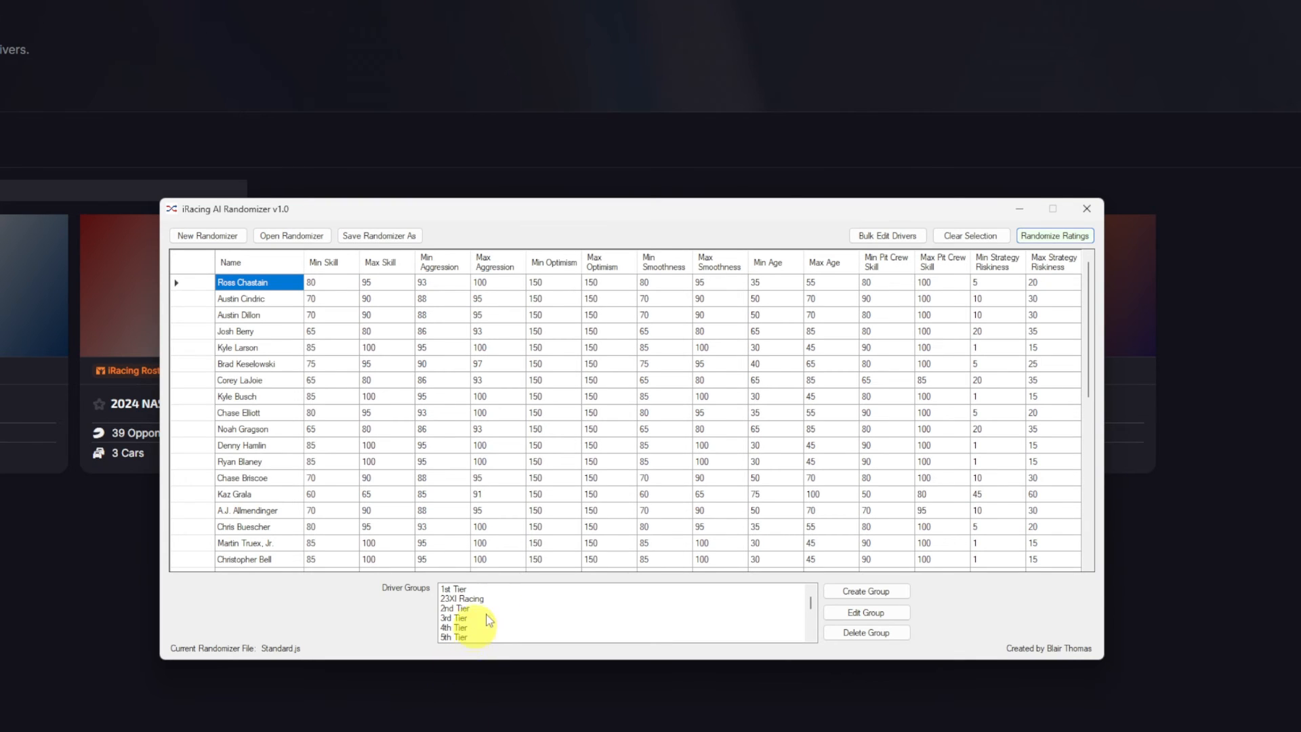
Highlight the drivers of the 1st Tier group, and view the 2nd Tier group's drivers in the table instead.
click(509, 590)
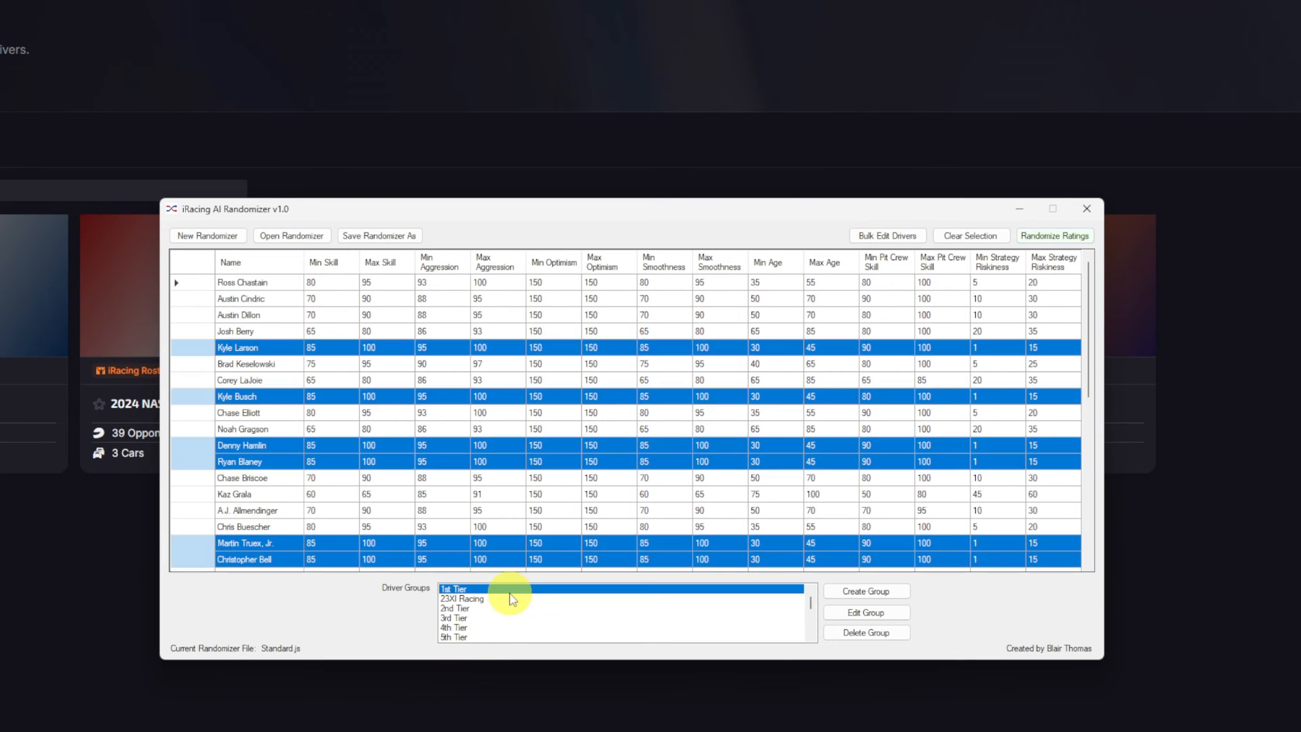
scroll(504, 518, down, 1)
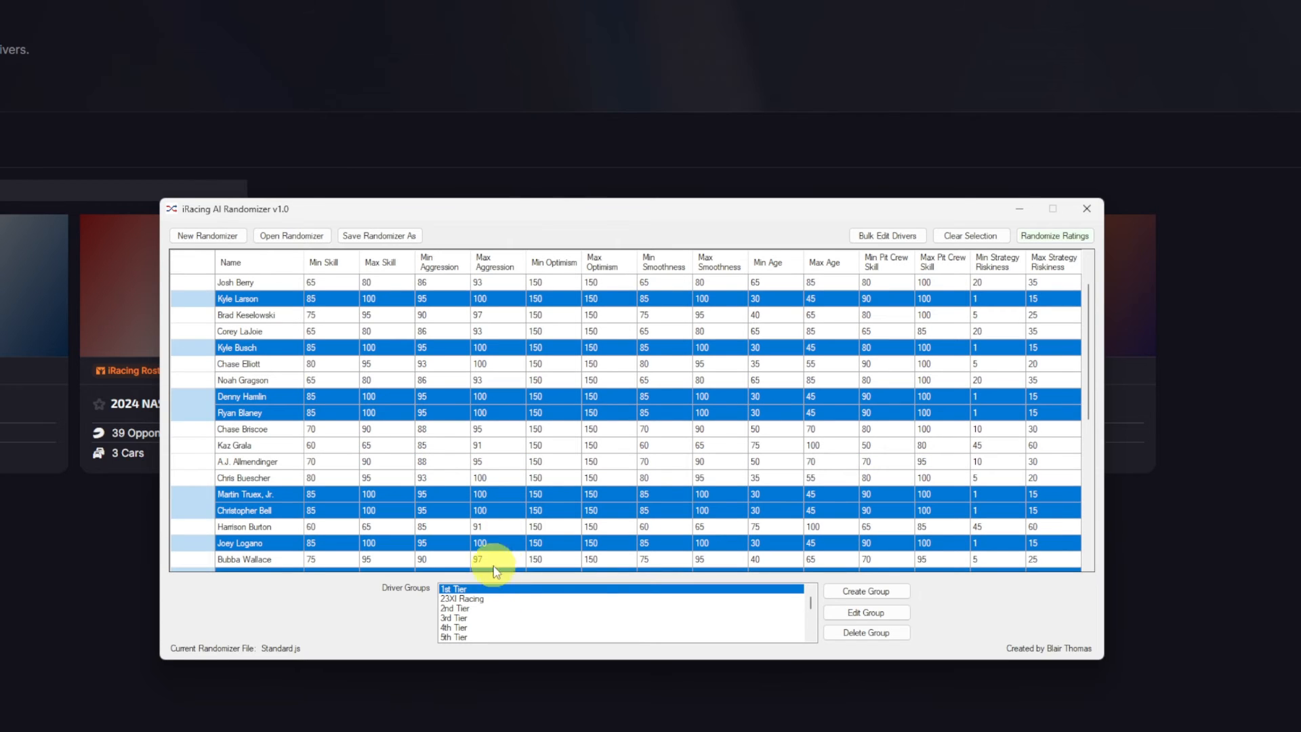
click(498, 608)
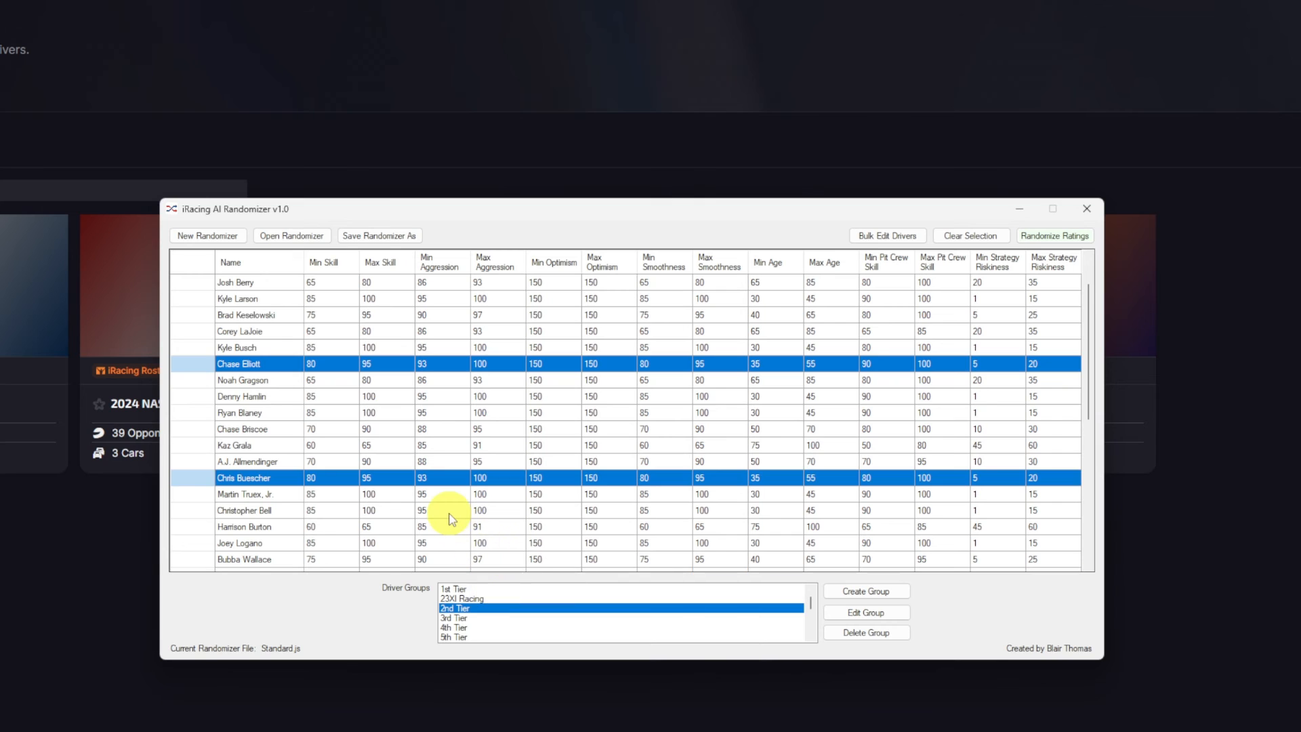
scroll(456, 512, down, 4)
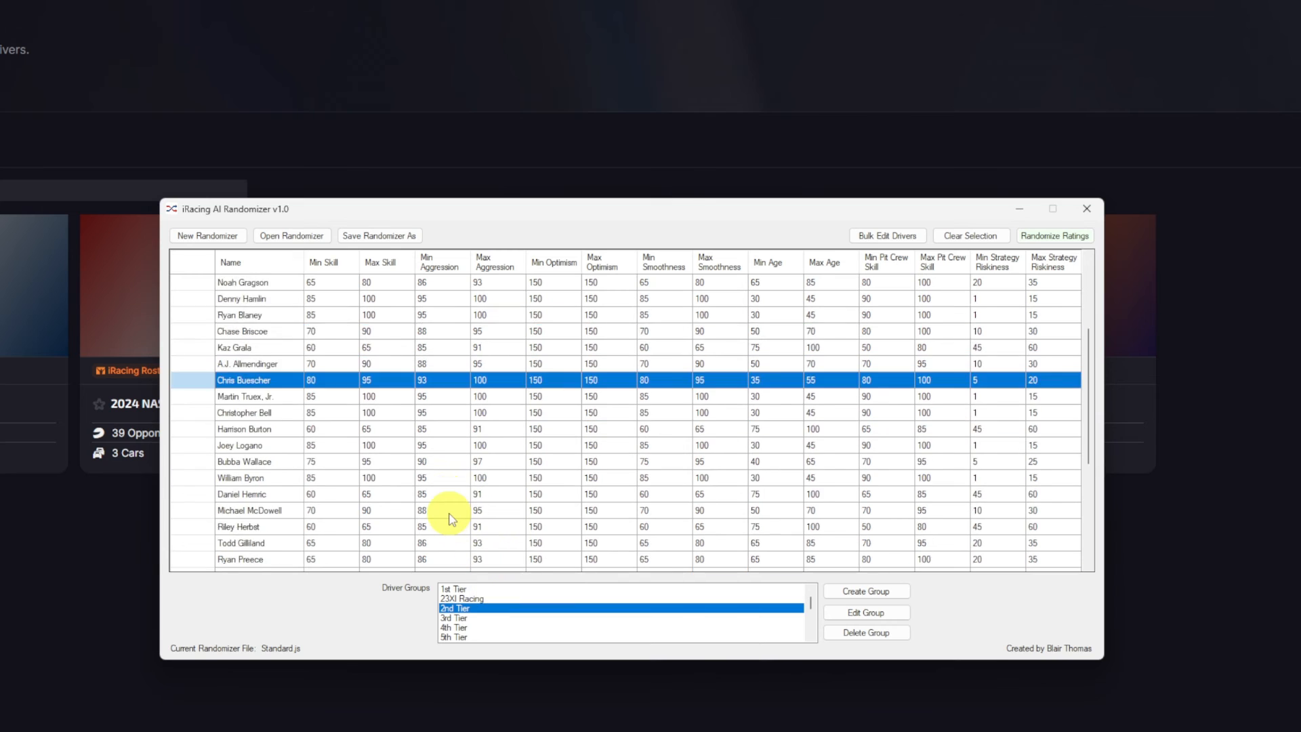
Add the 3rd Tier and 4th Tier groups to the selection, remove them again, and clear the whole selection.
ctrl+click(479, 617)
ctrl+click(481, 628)
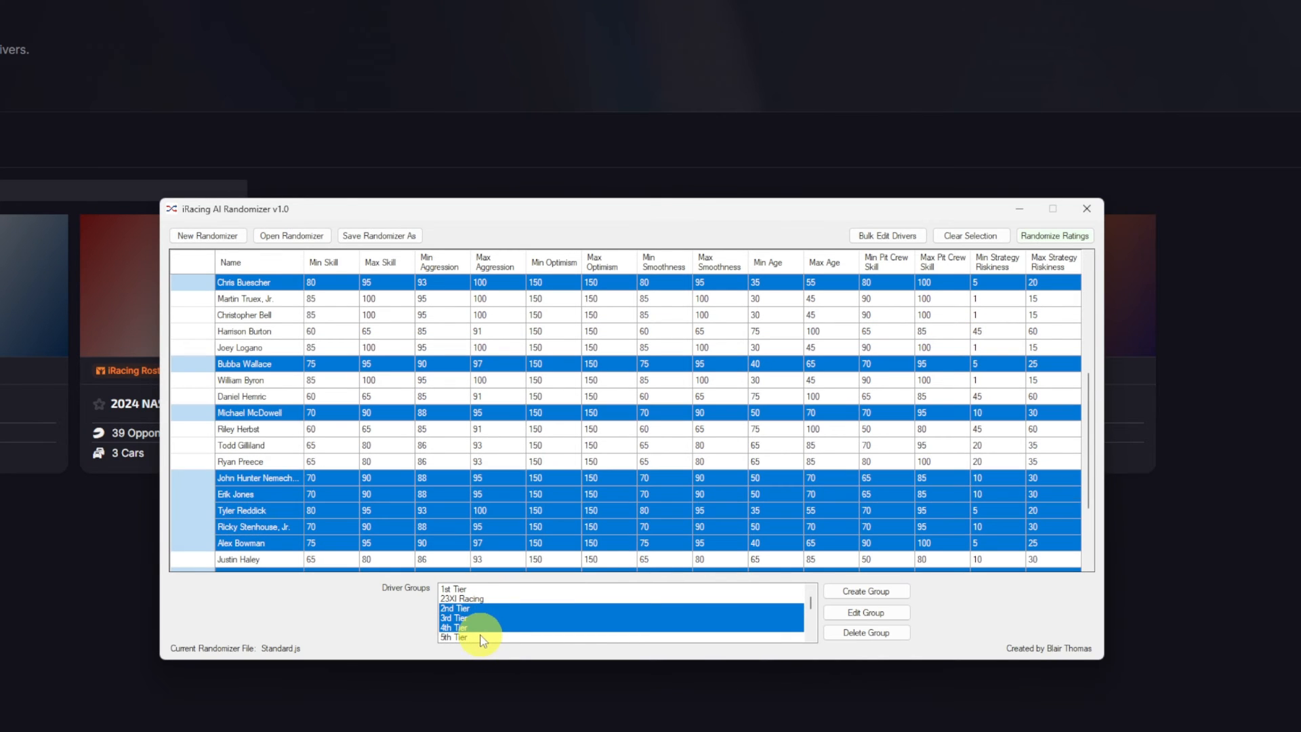
ctrl+click(483, 625)
ctrl+click(483, 616)
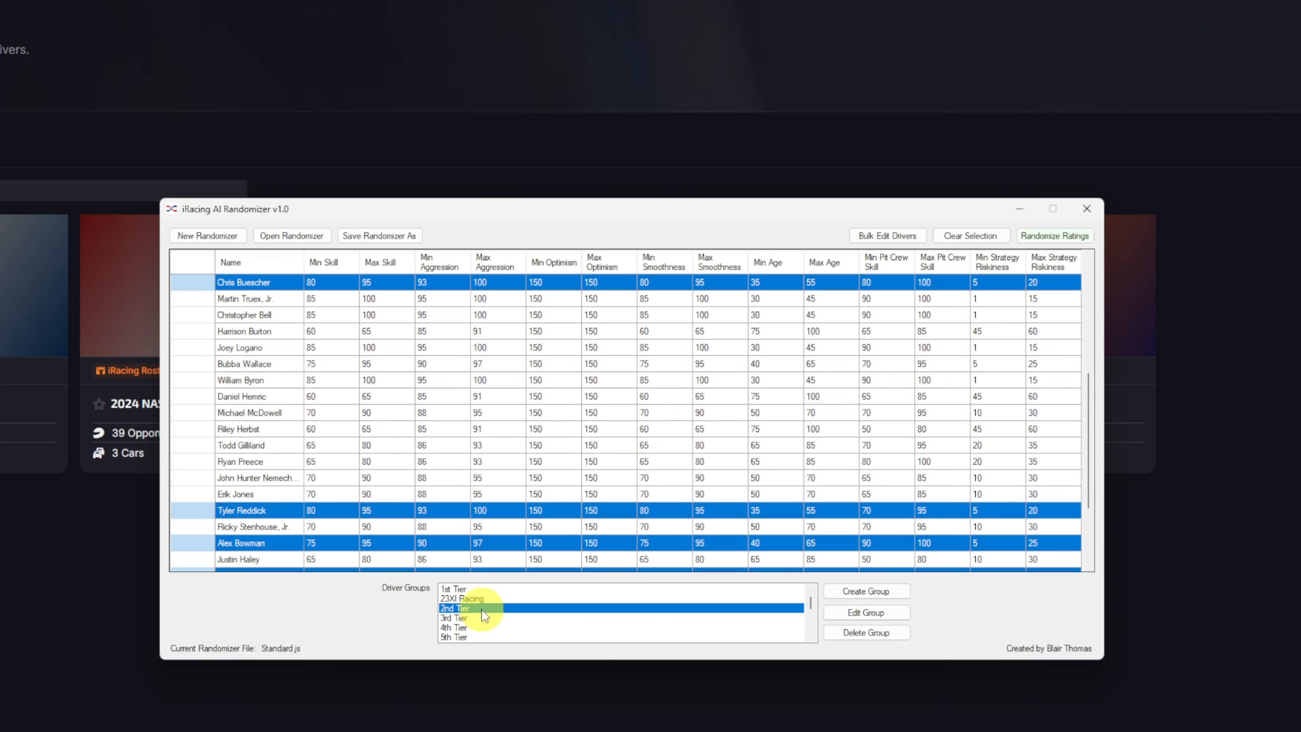
scroll(483, 619, down, 2)
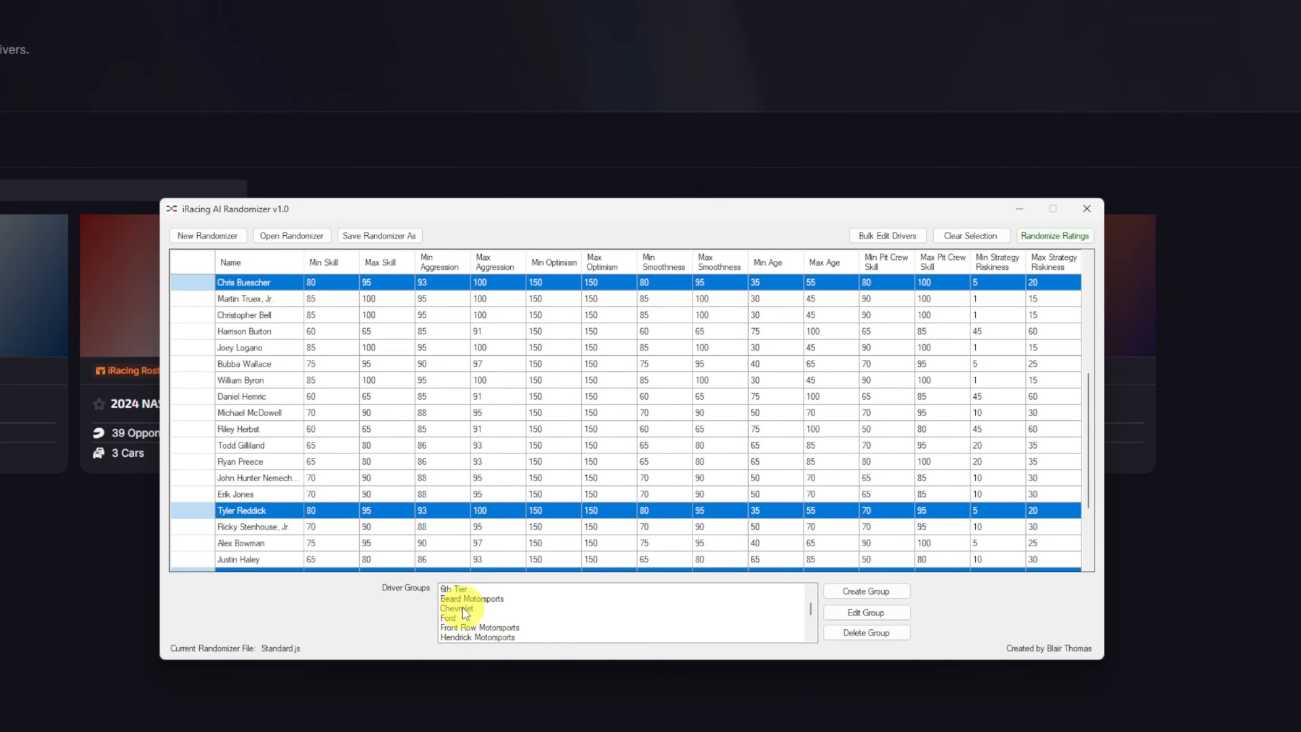
click(954, 239)
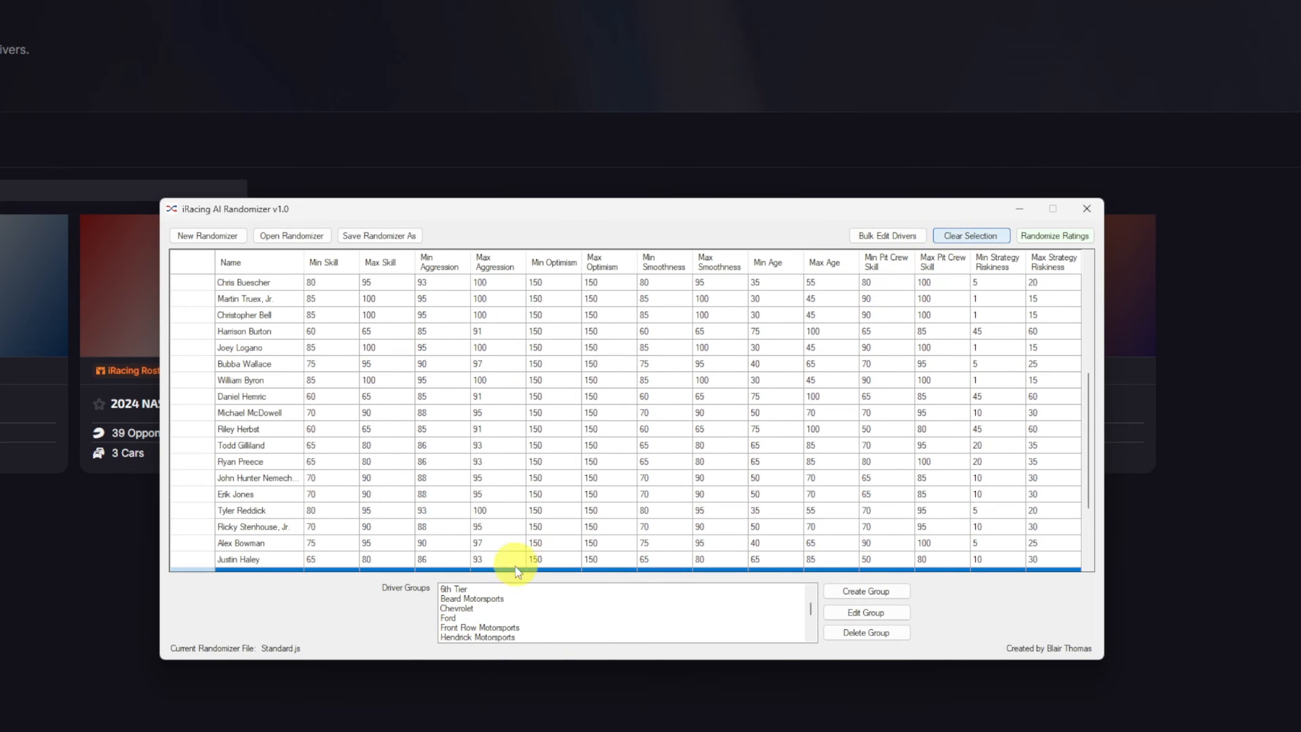
Preview the drivers of the Chevrolet and Ford groups one at a time, clearing the selection after each.
click(504, 610)
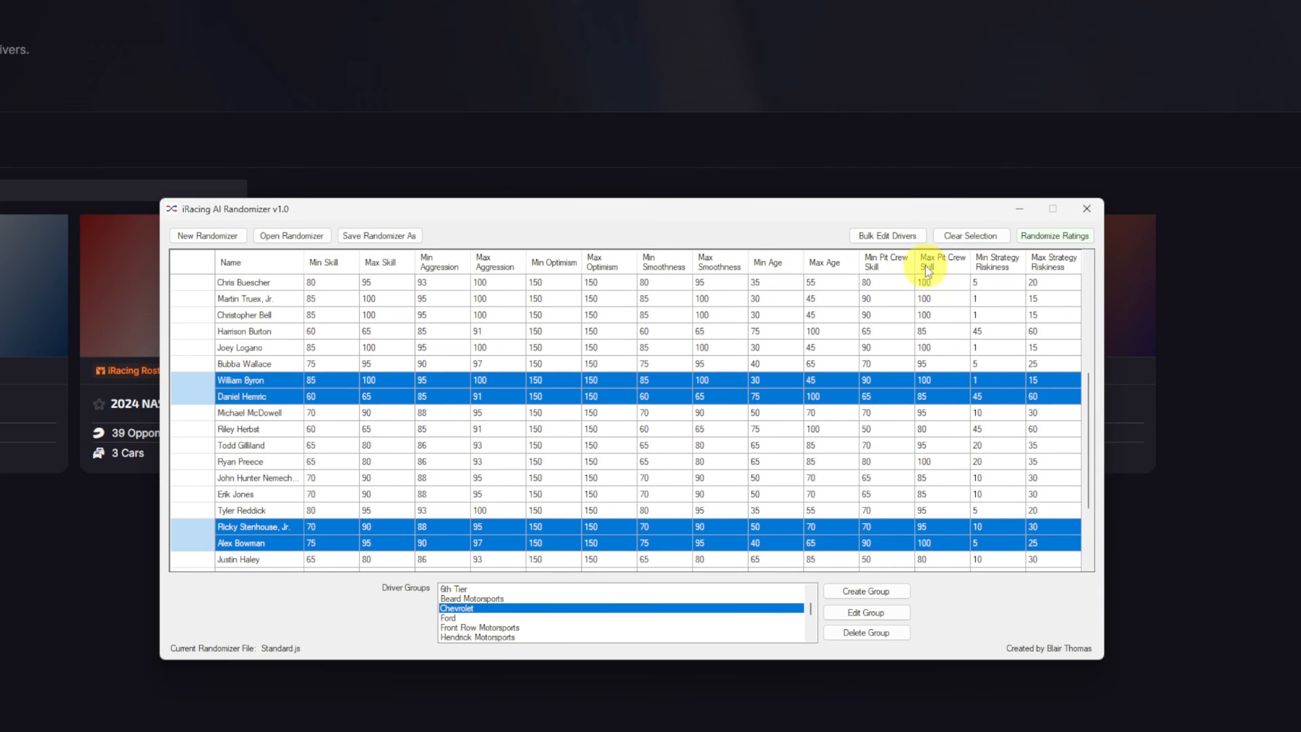
click(969, 237)
click(549, 617)
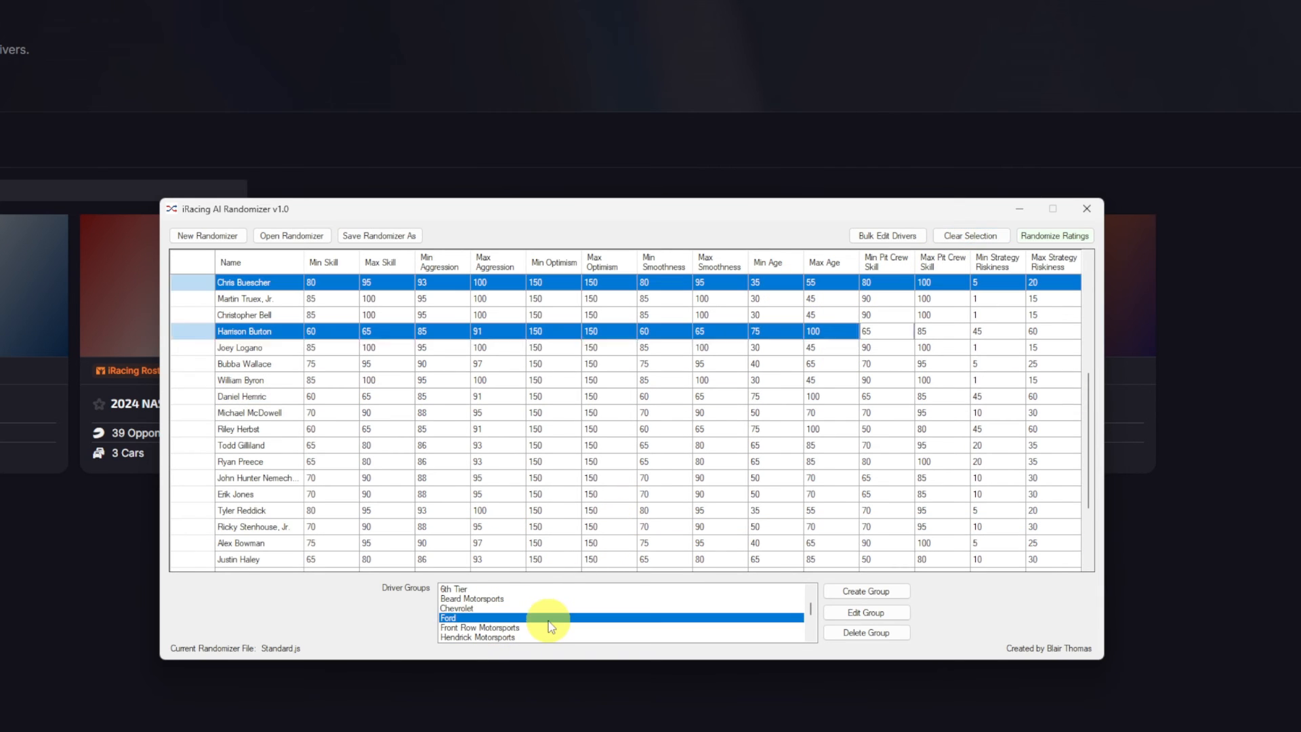
scroll(547, 621, down, 2)
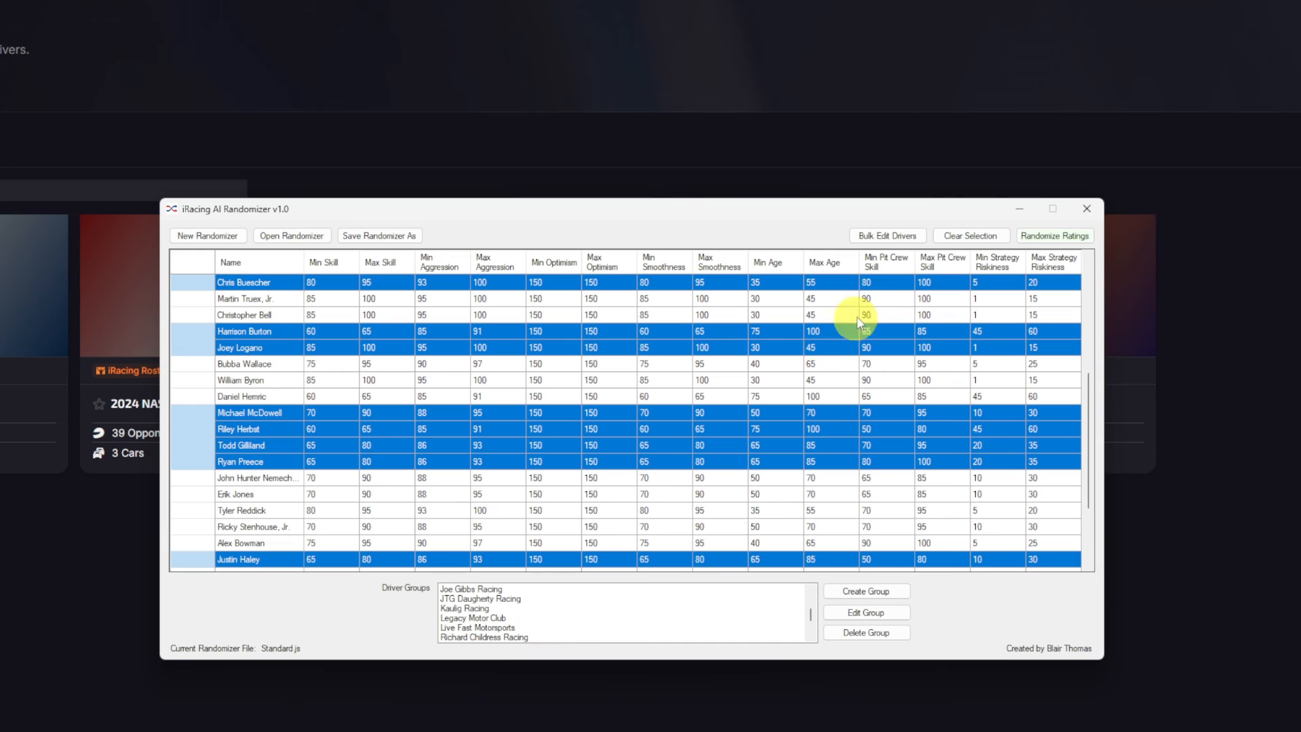
click(978, 238)
Select the drivers of both the Richard Childress Racing and Roush Fenway Keselowski Racing groups.
scroll(541, 635, down, 2)
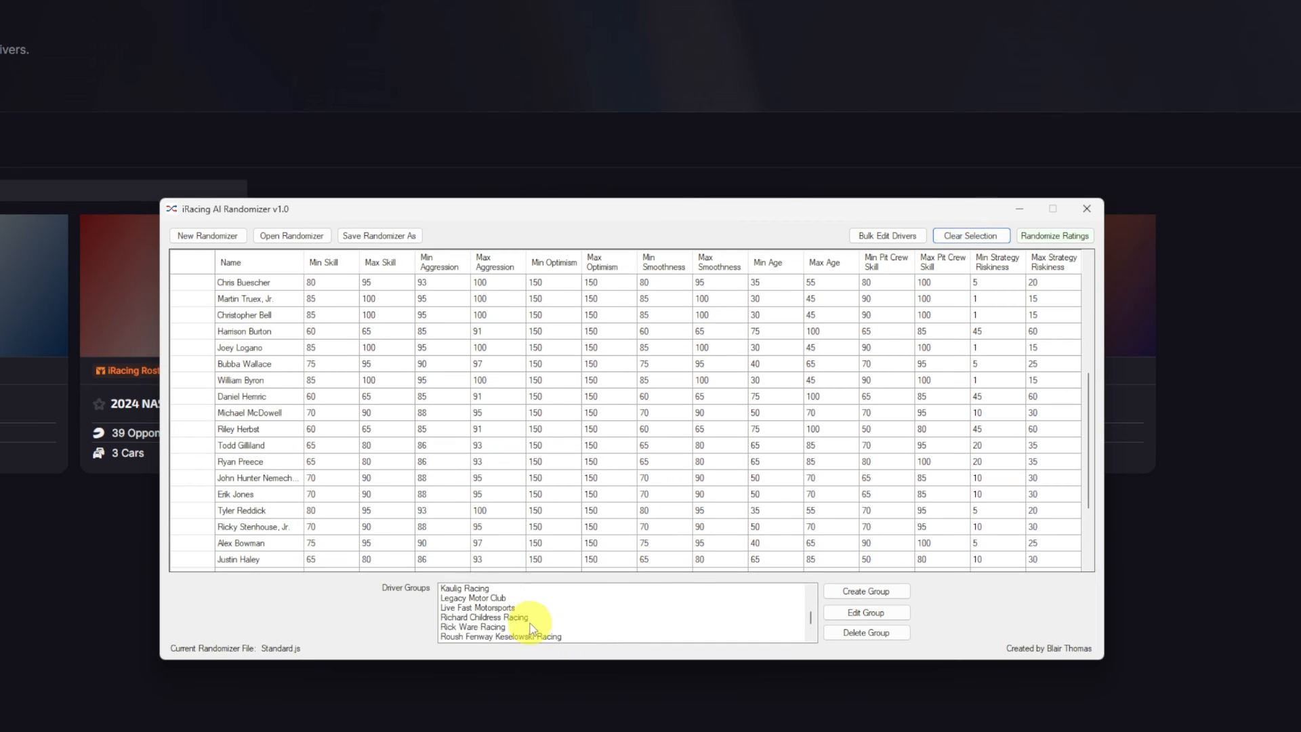
scroll(539, 632, up, 2)
scroll(495, 600, down, 2)
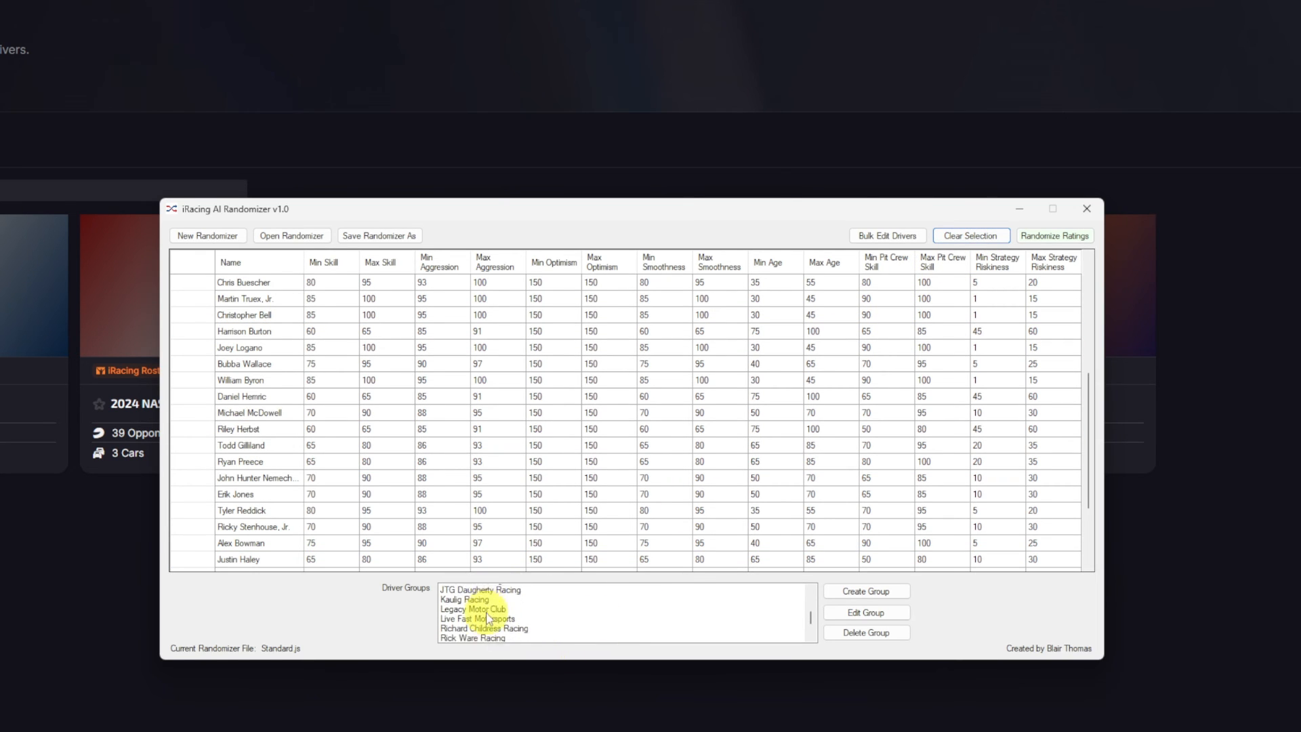
click(493, 609)
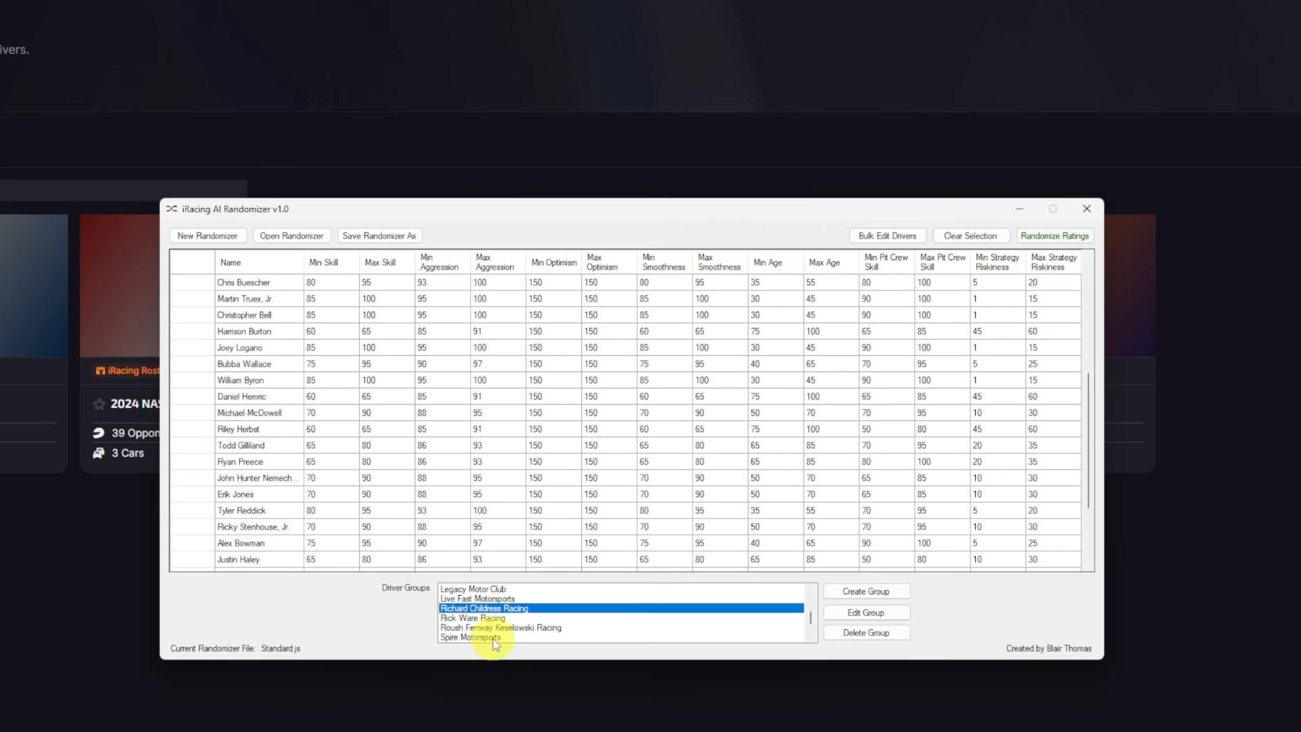
ctrl+click(501, 627)
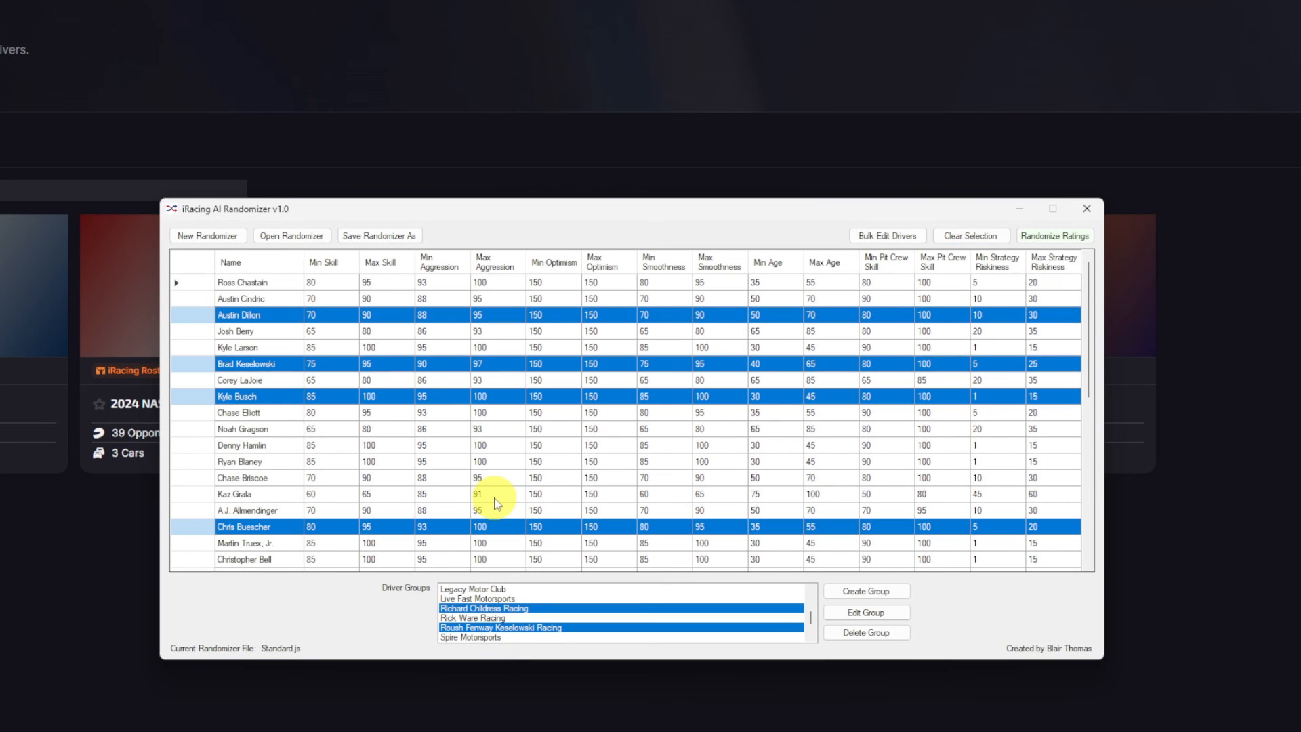
Open bulk editing for the selected drivers, toggle all attributes on and off, and close it without applying anything.
click(899, 236)
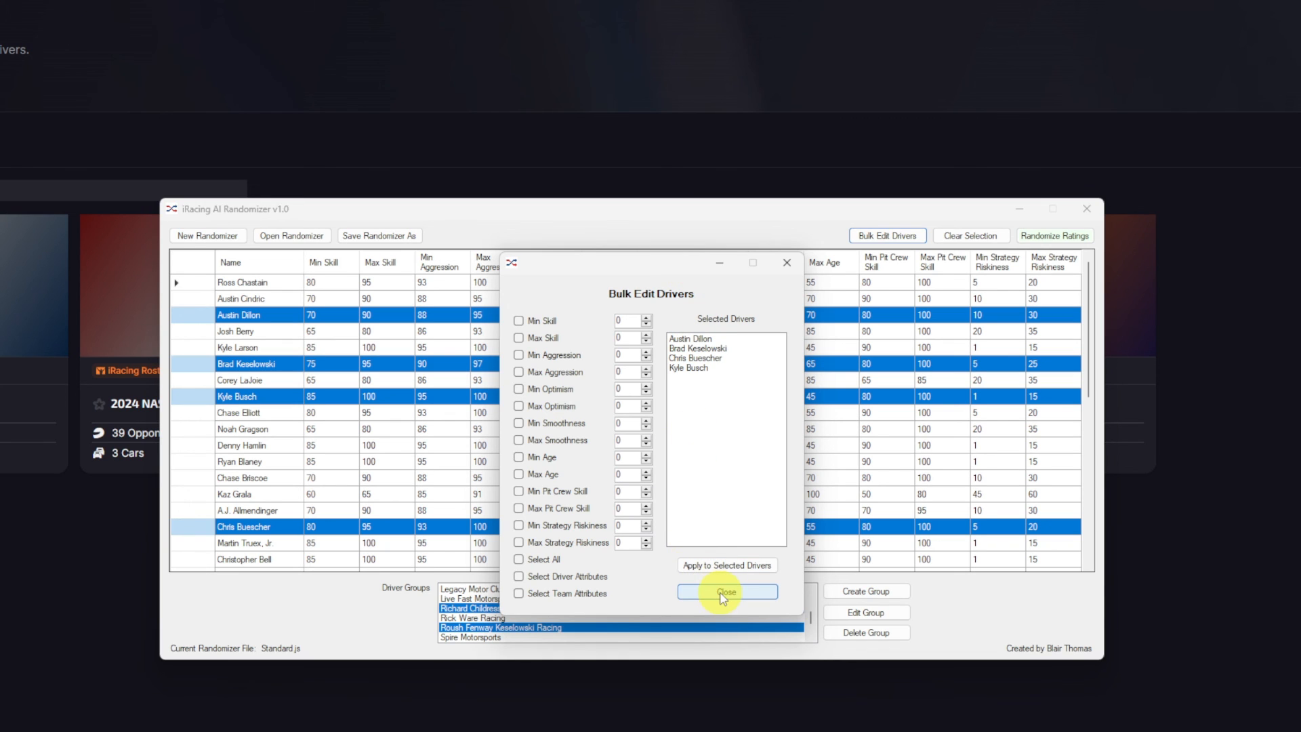
click(533, 559)
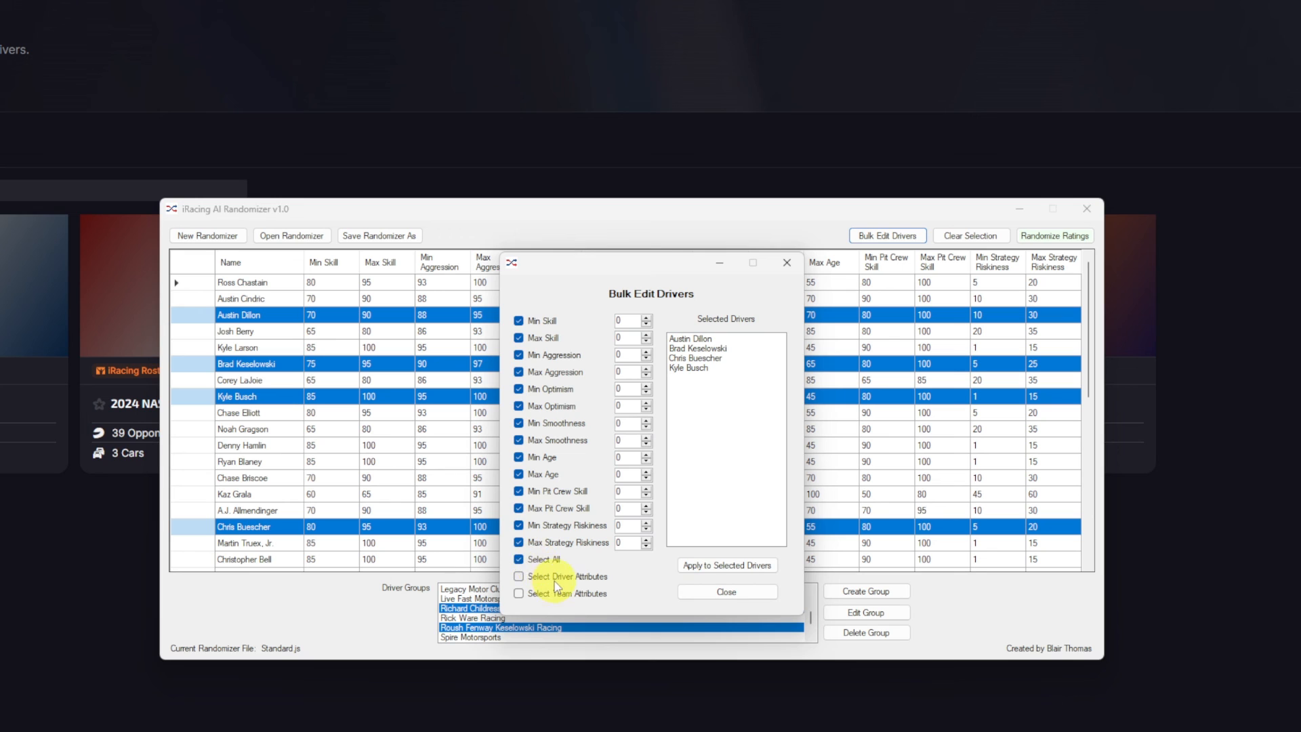
click(554, 561)
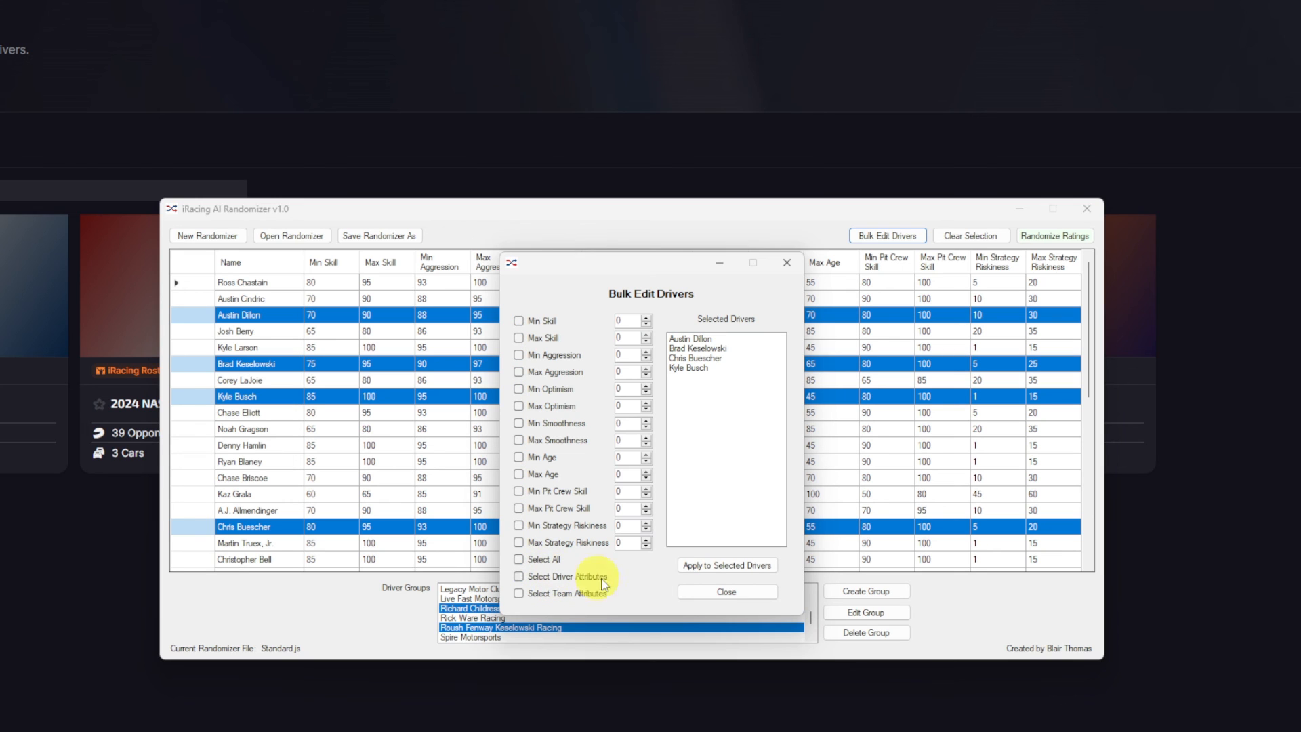
click(726, 592)
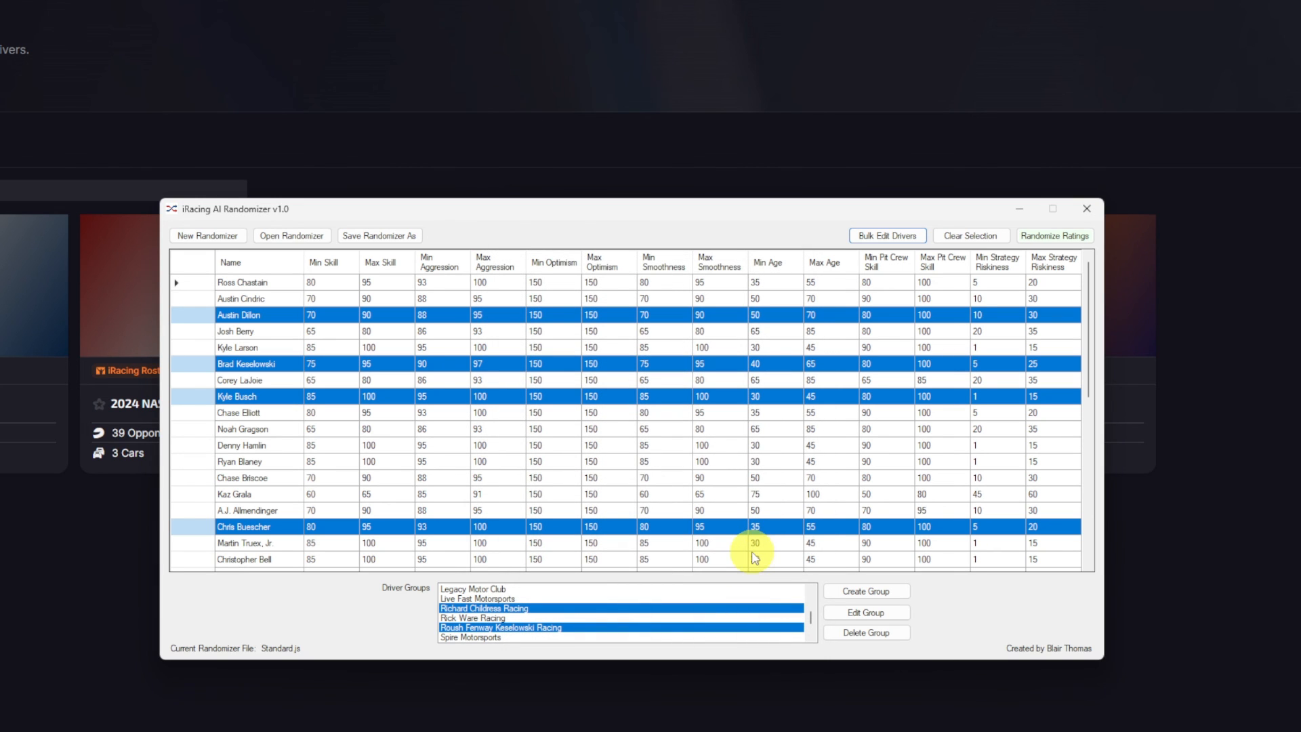